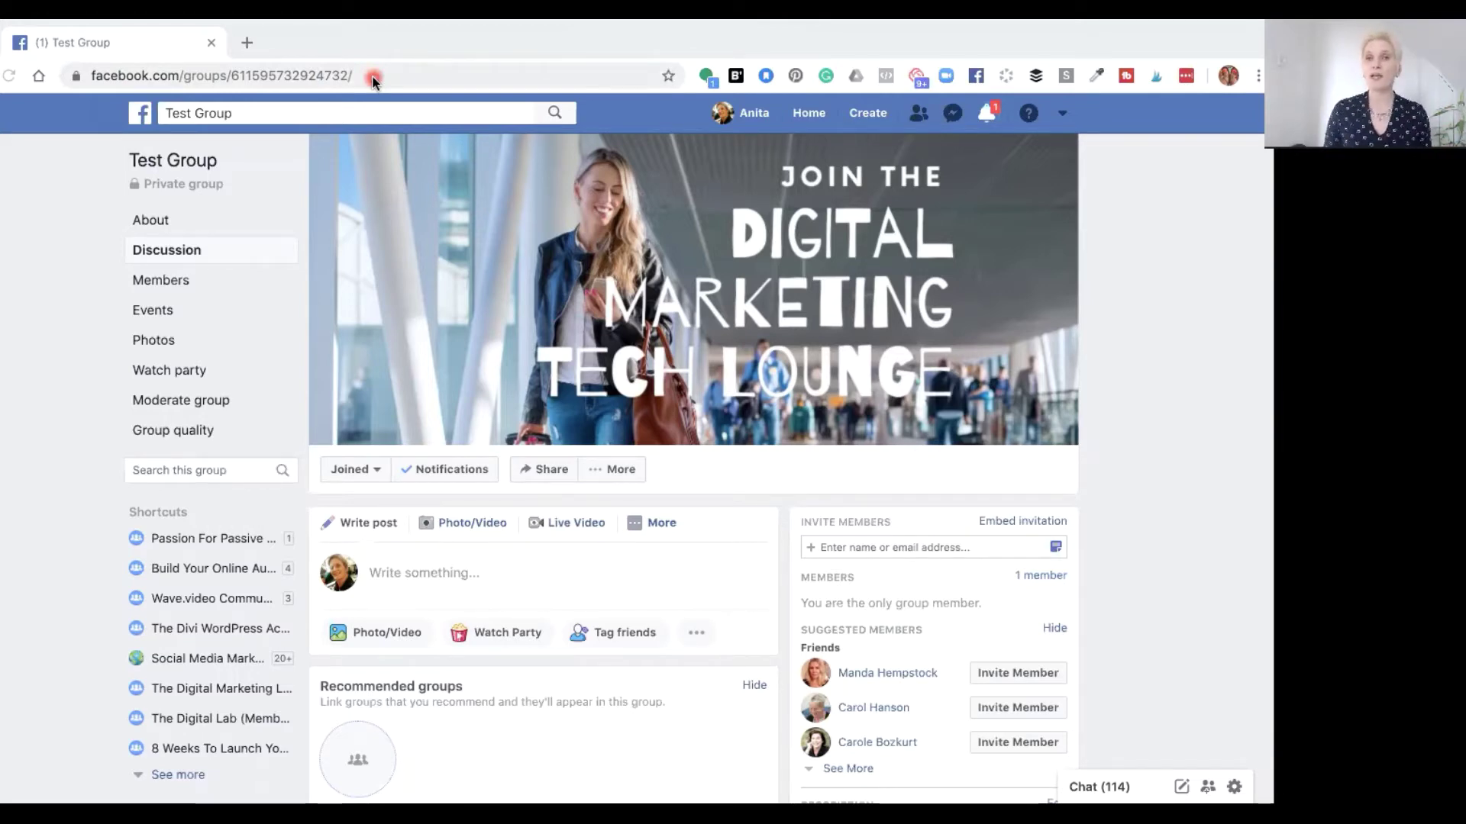
- Open Test Group's Edit group settings from More and scroll to the Web address section
left_click(622, 471)
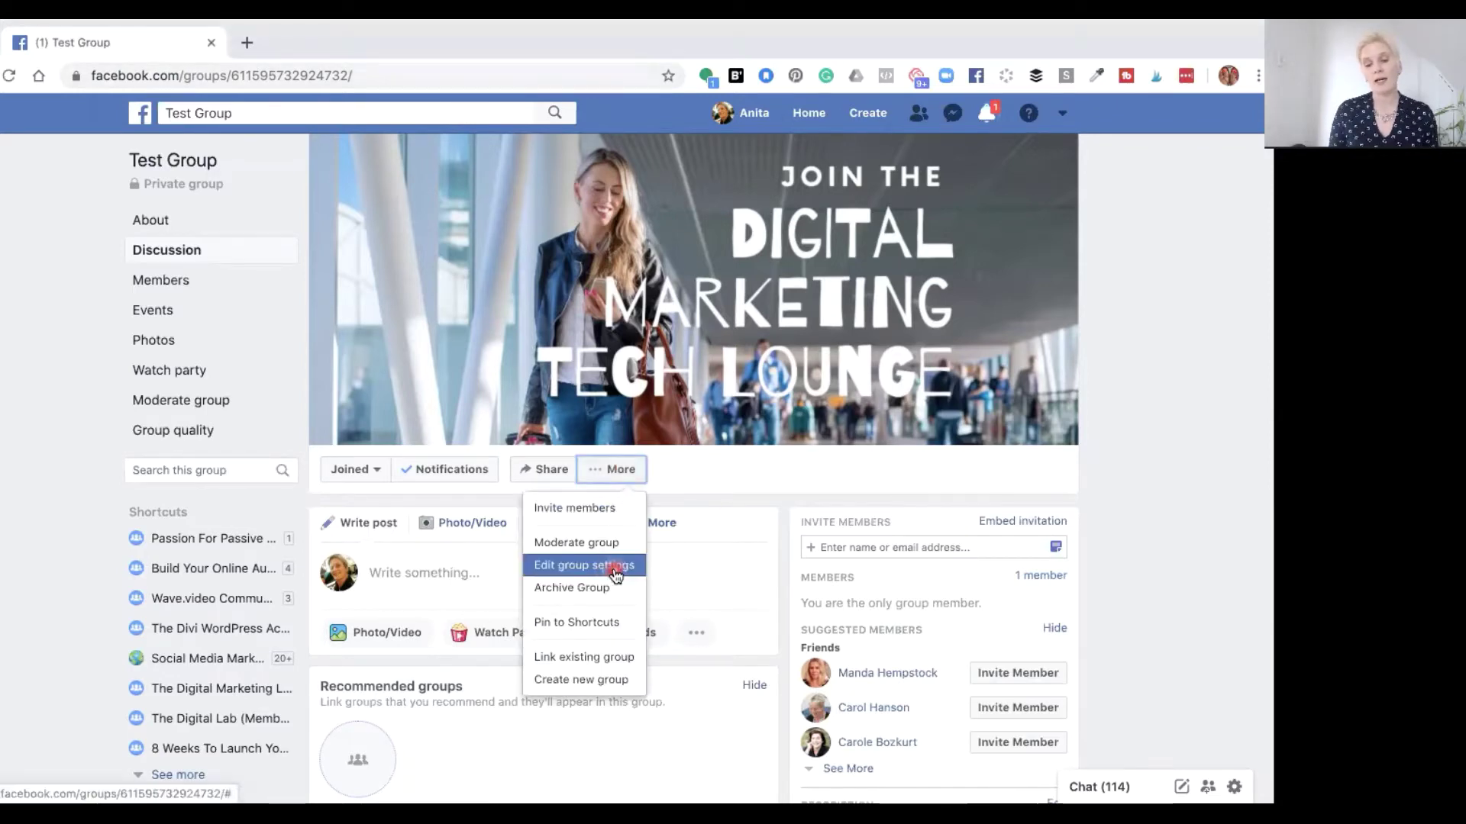
left_click(619, 573)
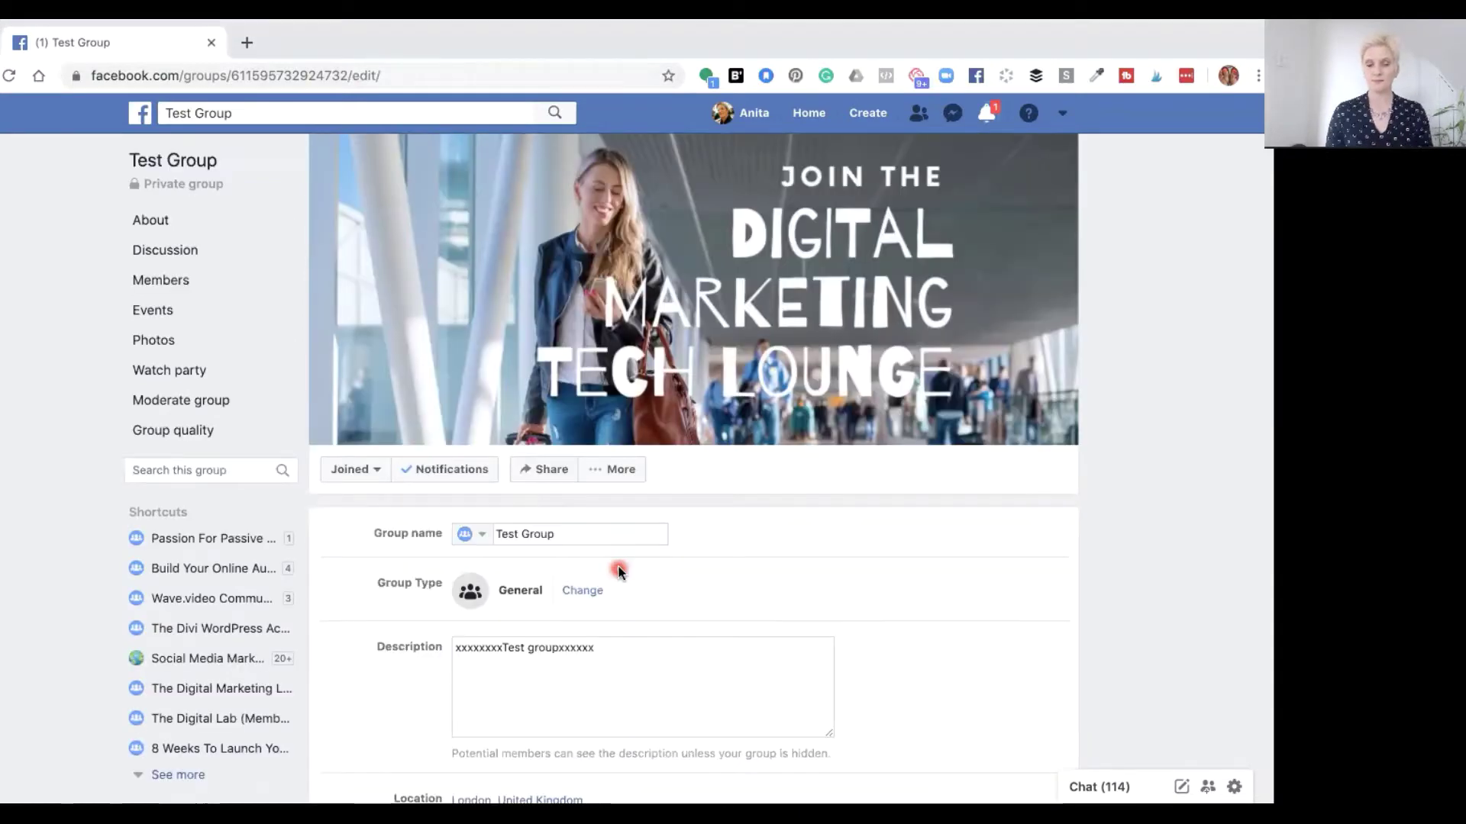
scroll(619, 571, "down", 8)
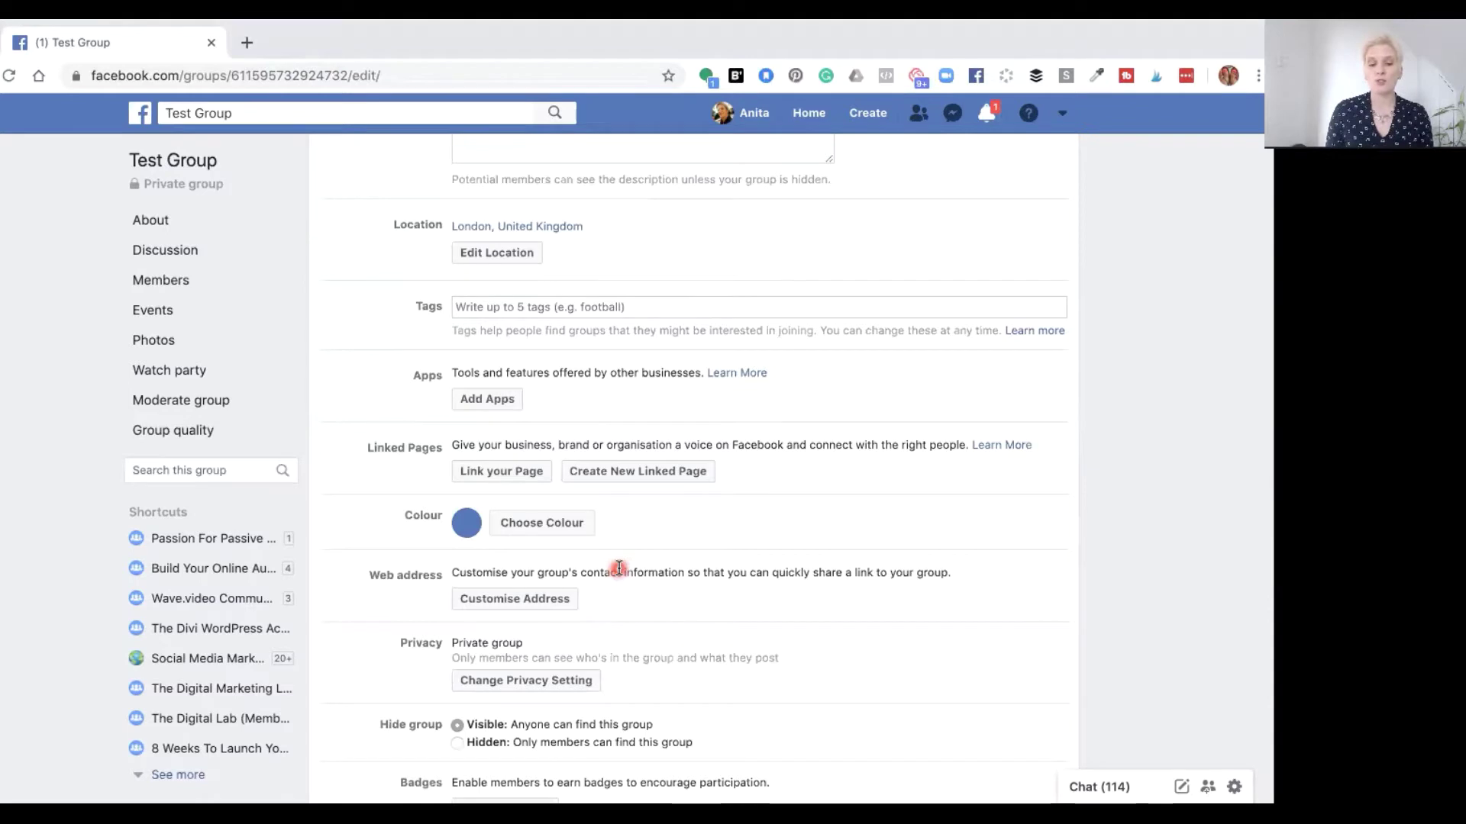
scroll(617, 566, "down", 2)
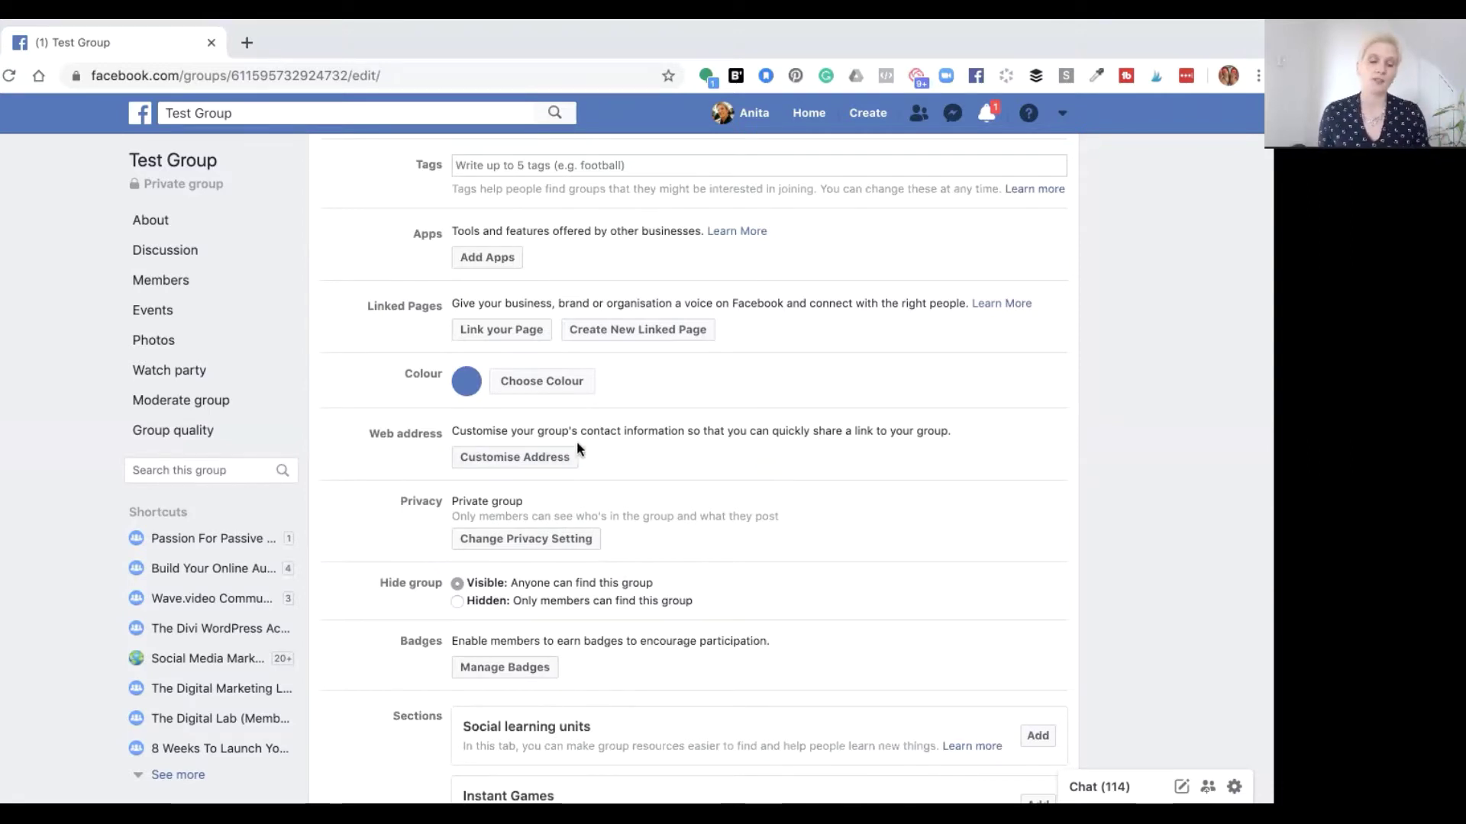
- Replace the numeric ID with a custom alias (tried 'testgroups', then a Page-based one) and save
left_click(515, 462)
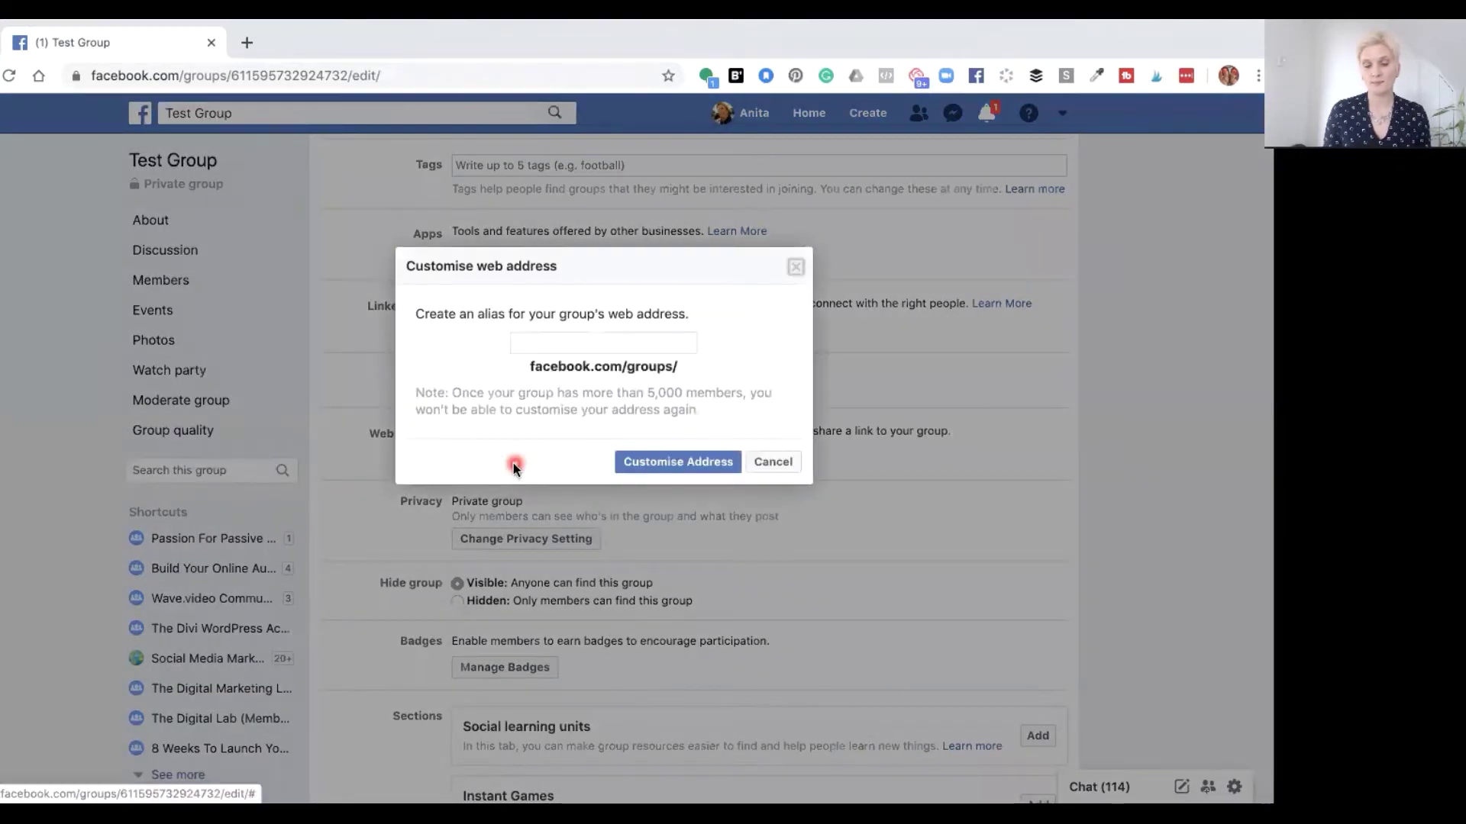
left_click(527, 344)
type("testgroup")
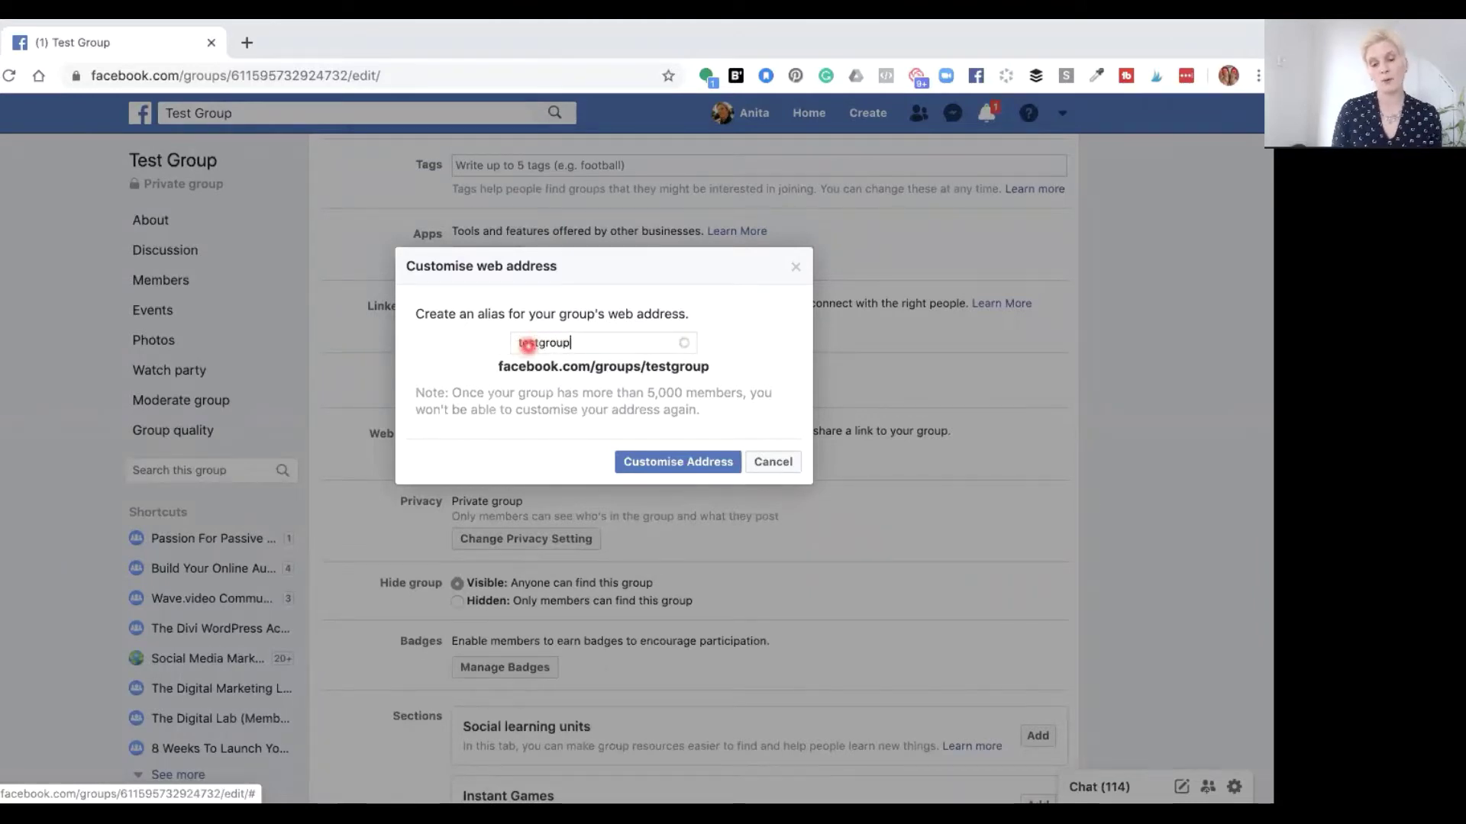
type("s")
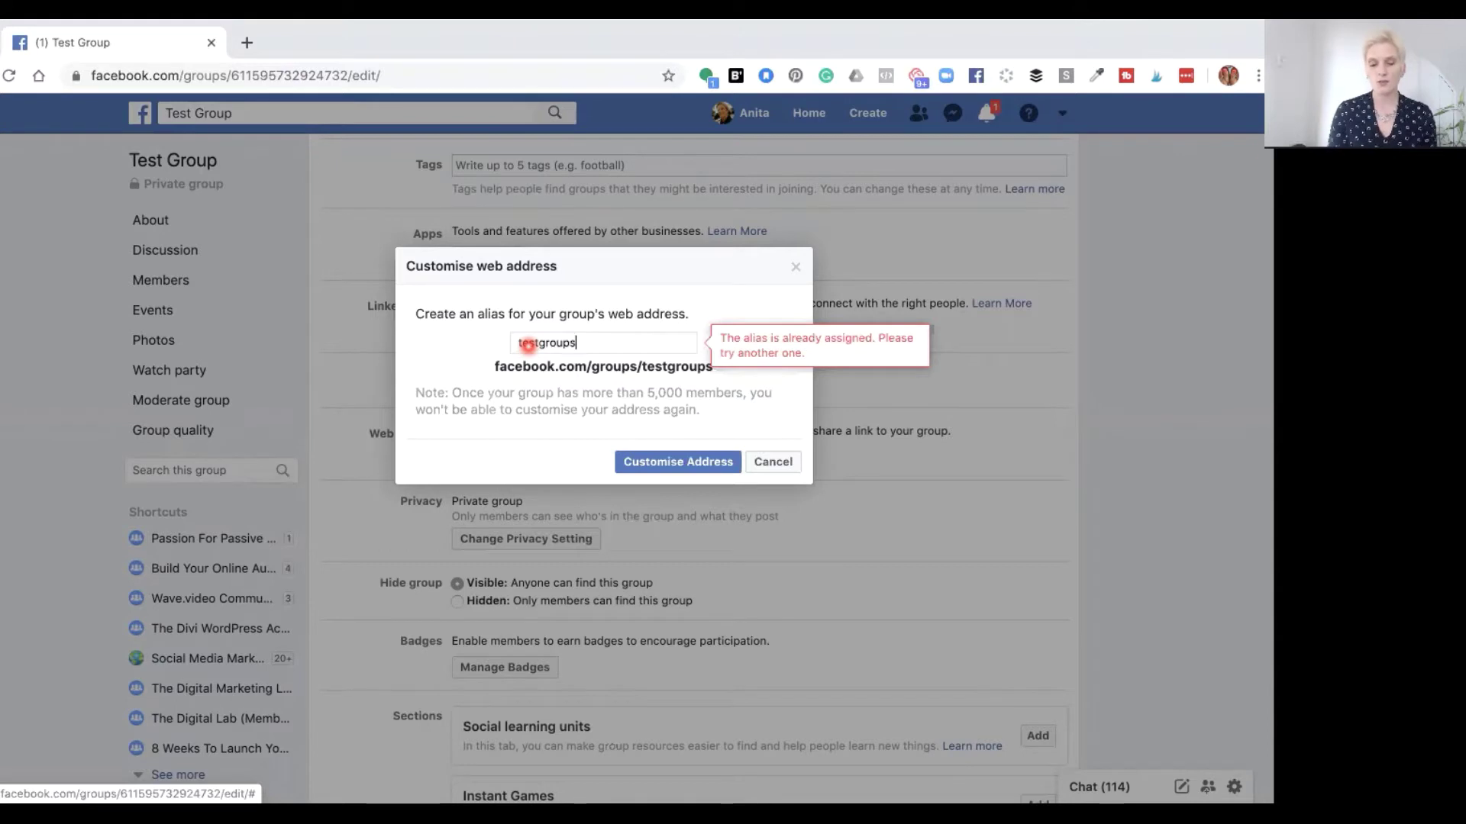
type("anitawong")
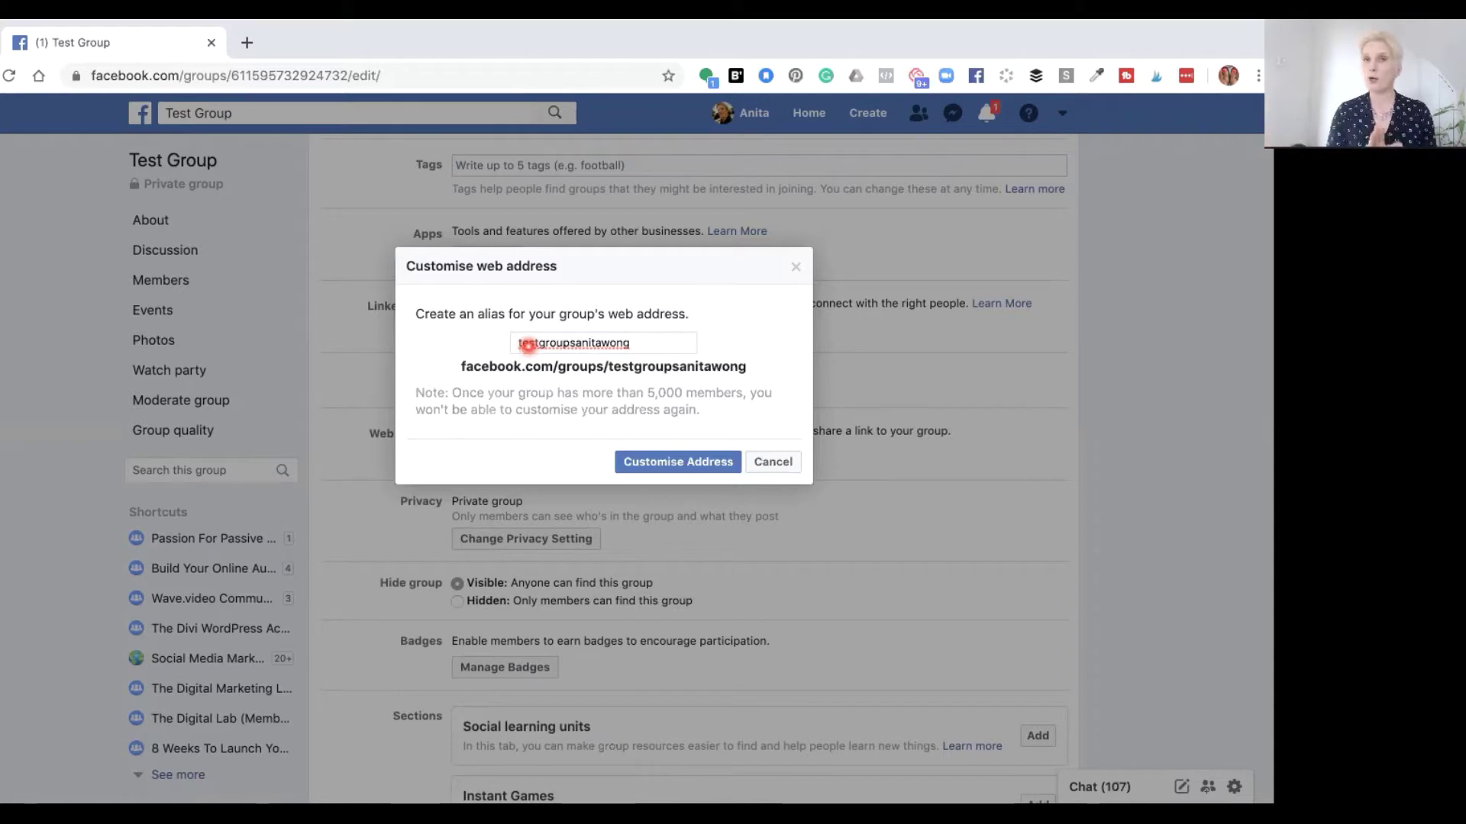
left_click(661, 461)
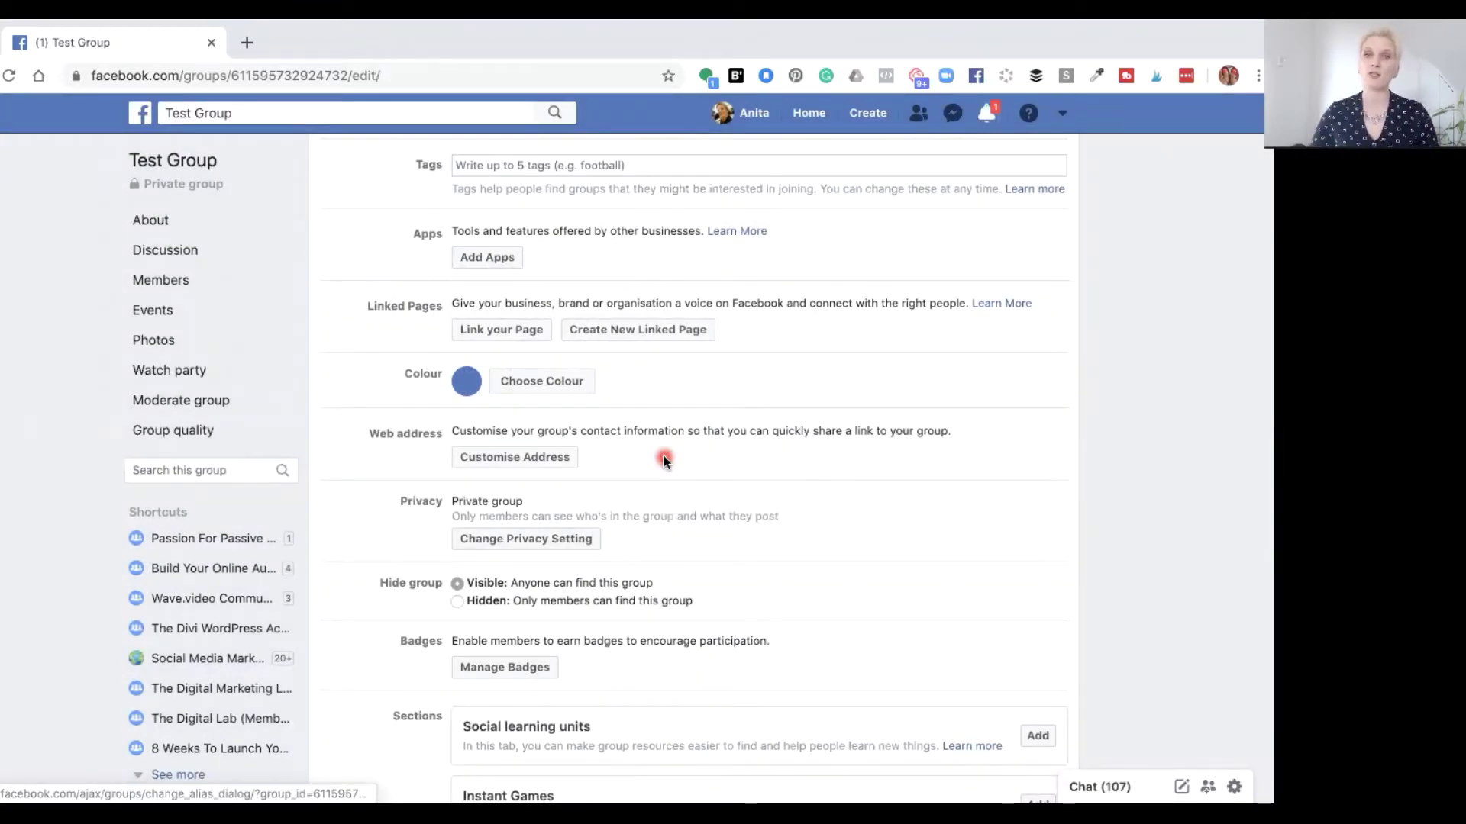
scroll(663, 460, "down", 10)
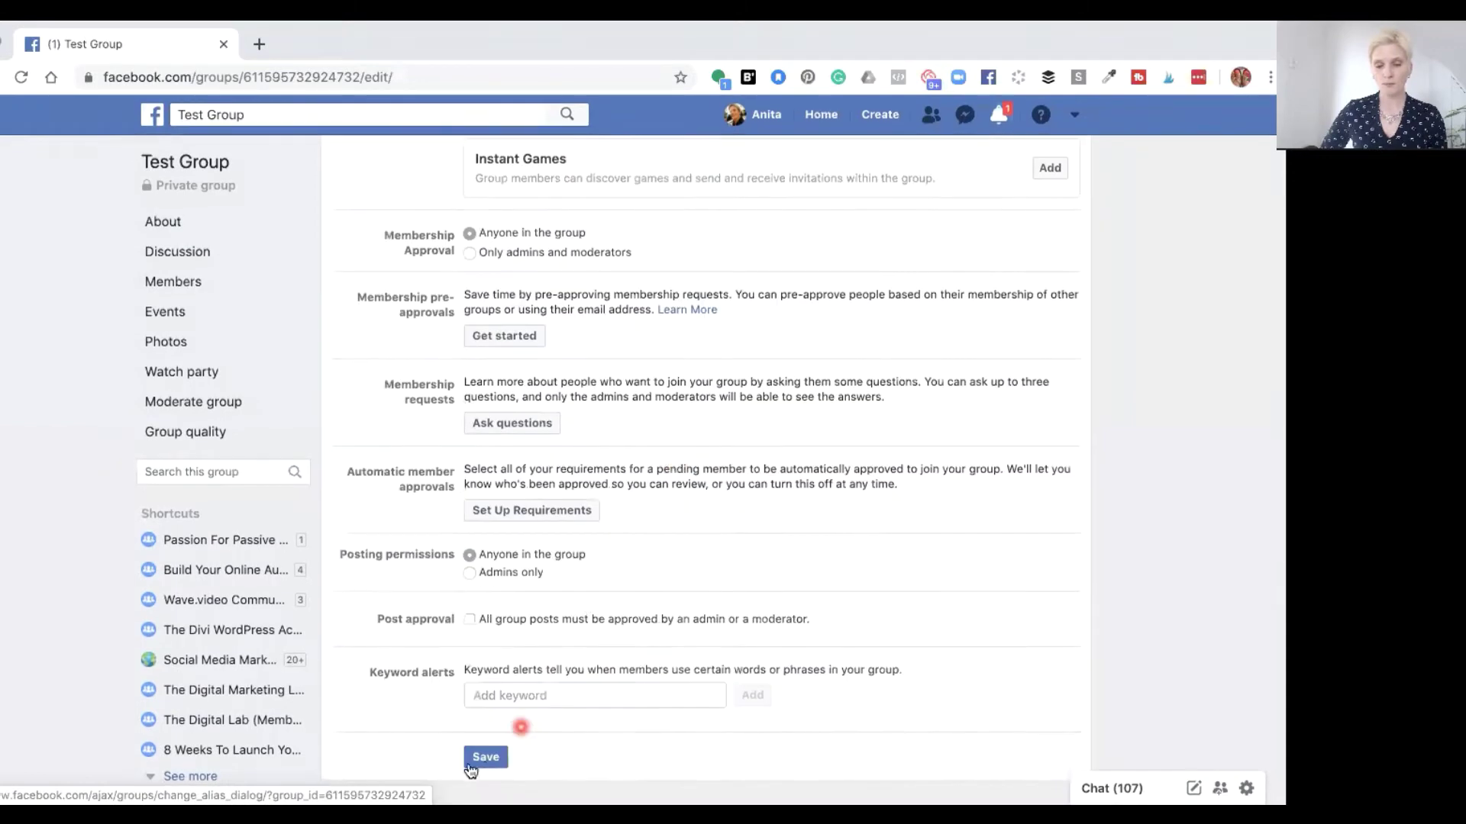
left_click(484, 758)
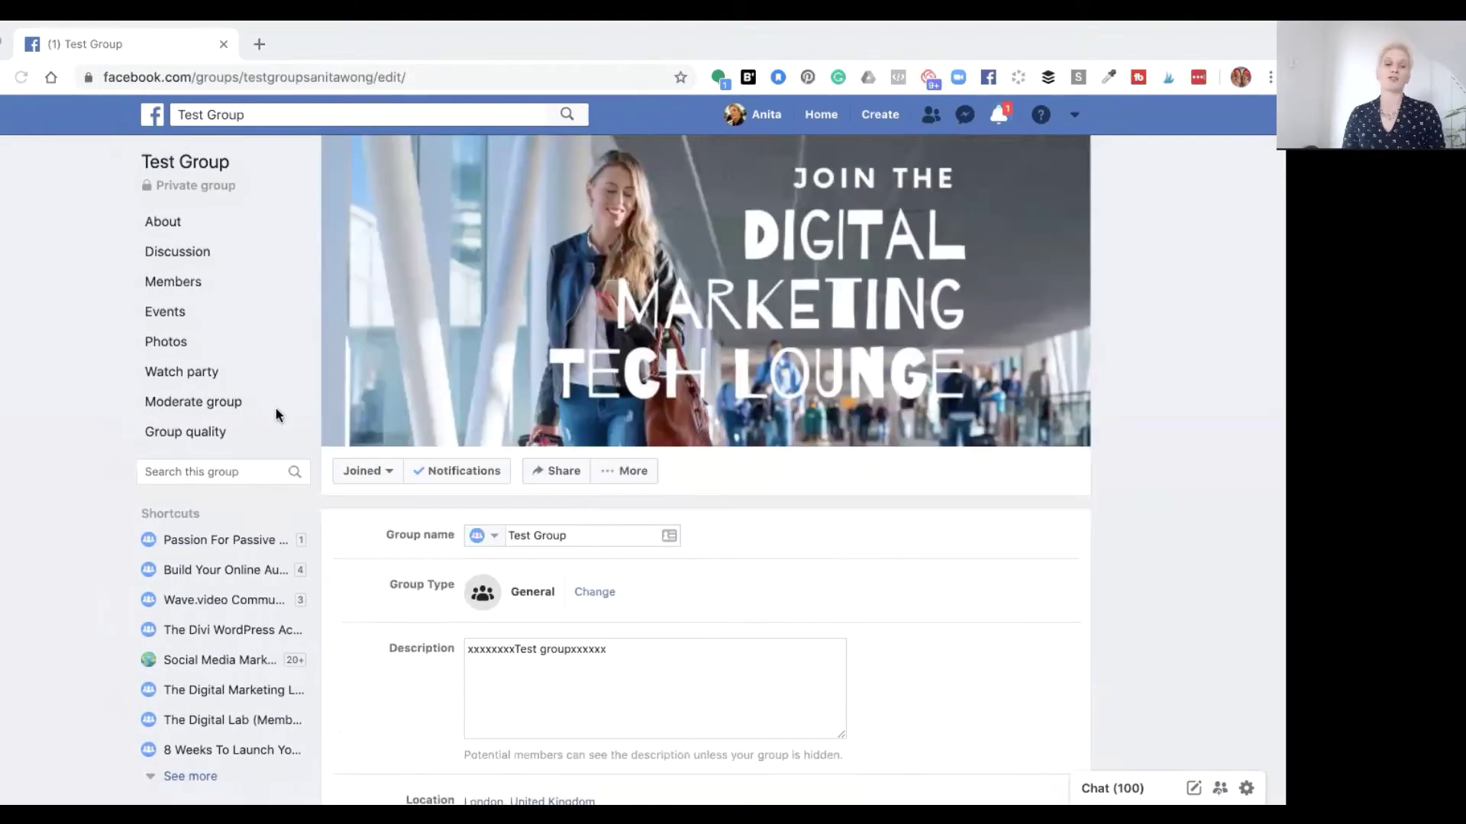
- Go back to Test Group's Discussion feed, now loaded under the custom address
left_click(165, 253)
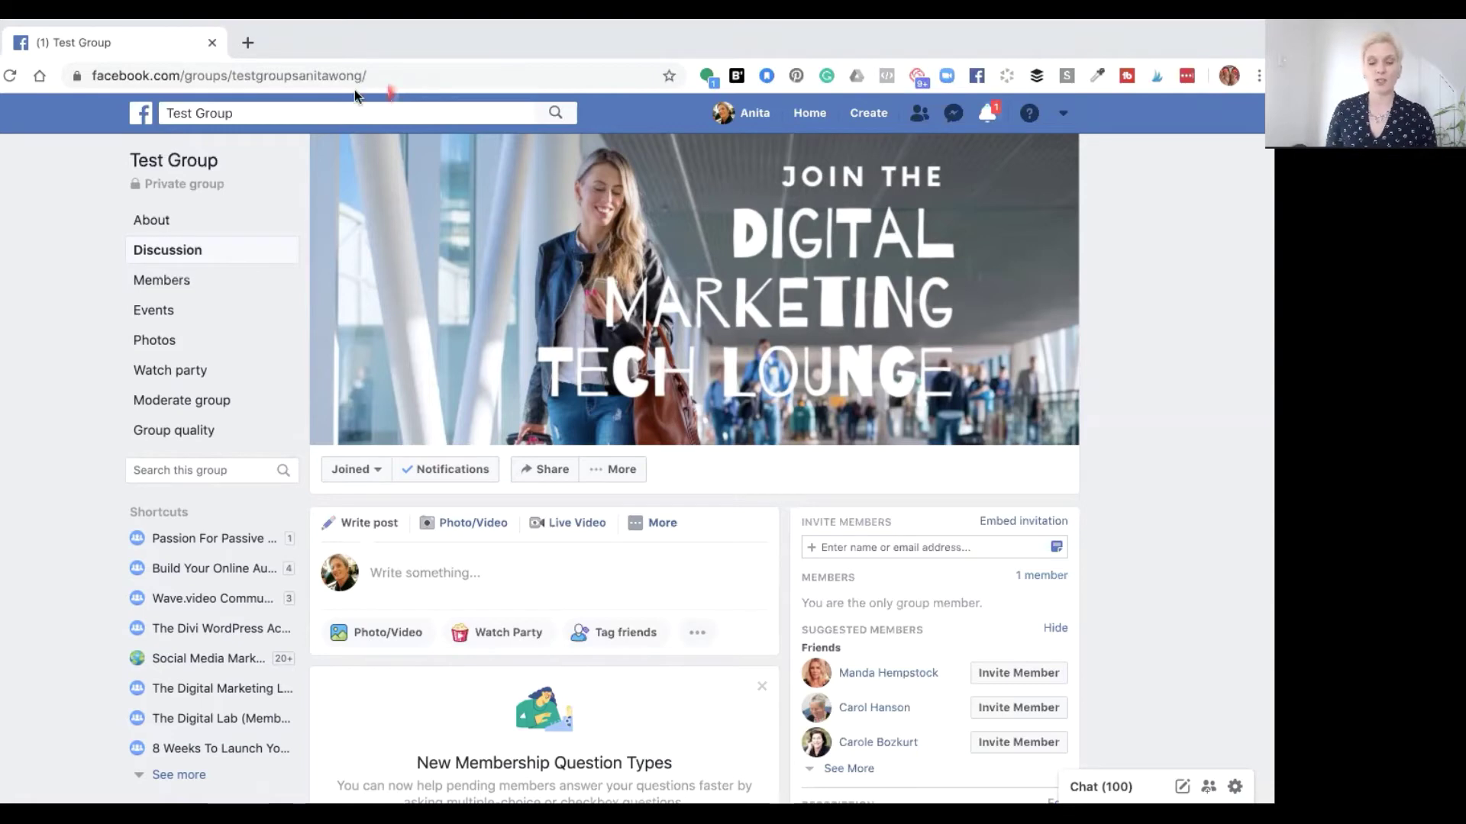
- Reload the Discussion feed, reopen Edit group settings and scroll to Linked Pages
mouse_move(400, 192)
scroll(400, 192, "down", 5)
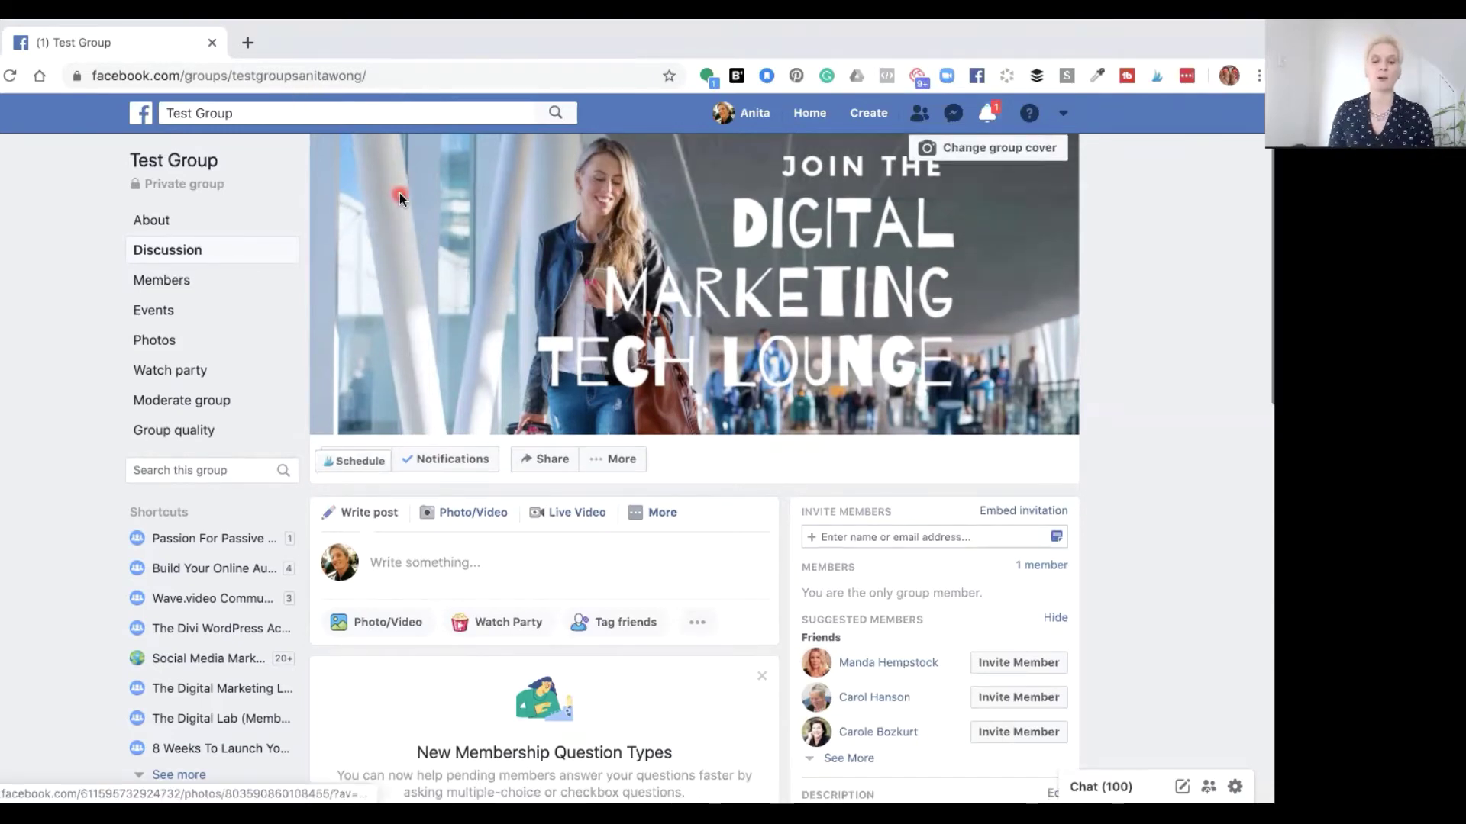
scroll(295, 200, "up", 5)
left_click(151, 251)
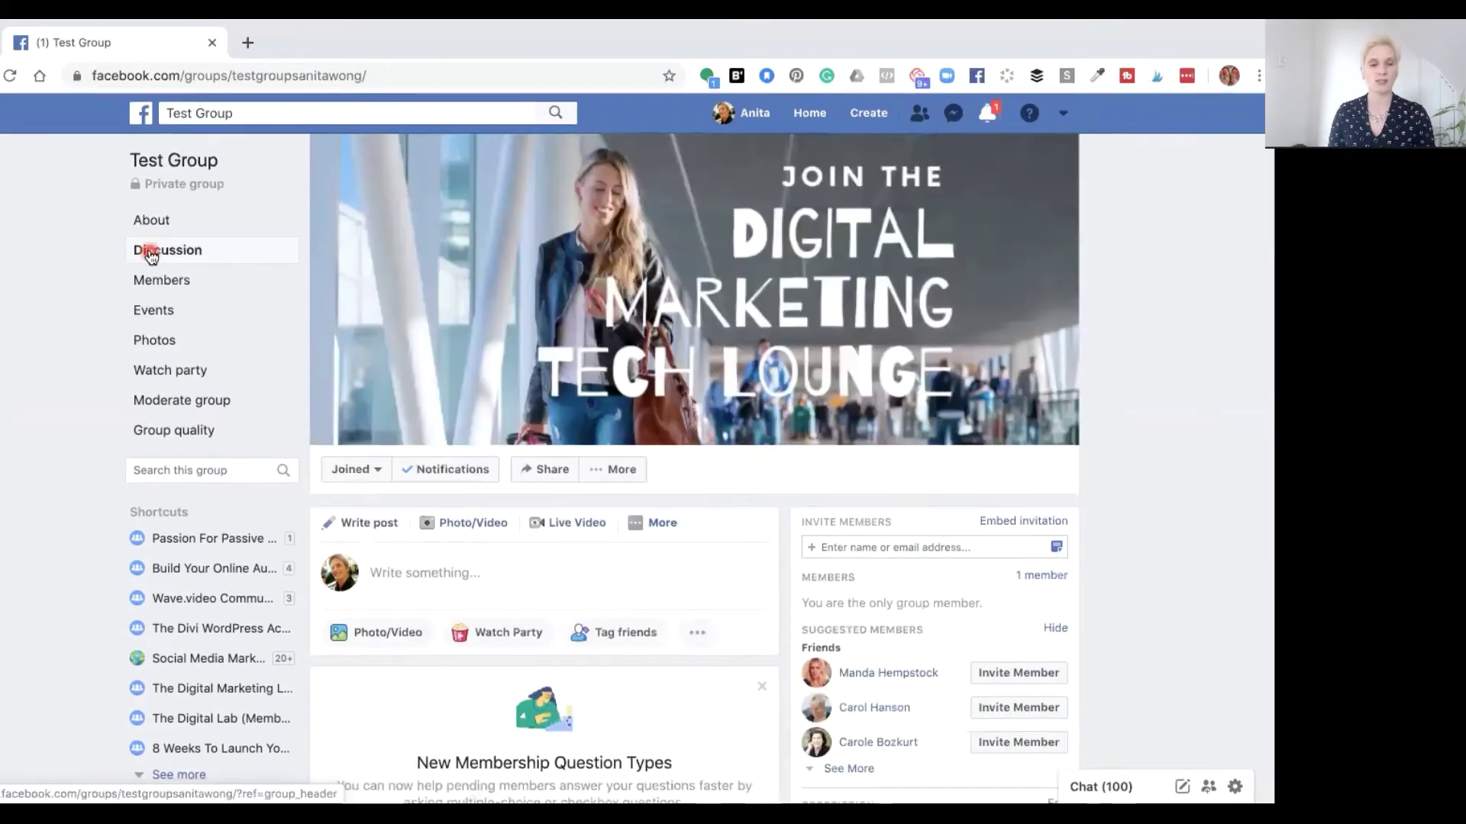
left_click(616, 474)
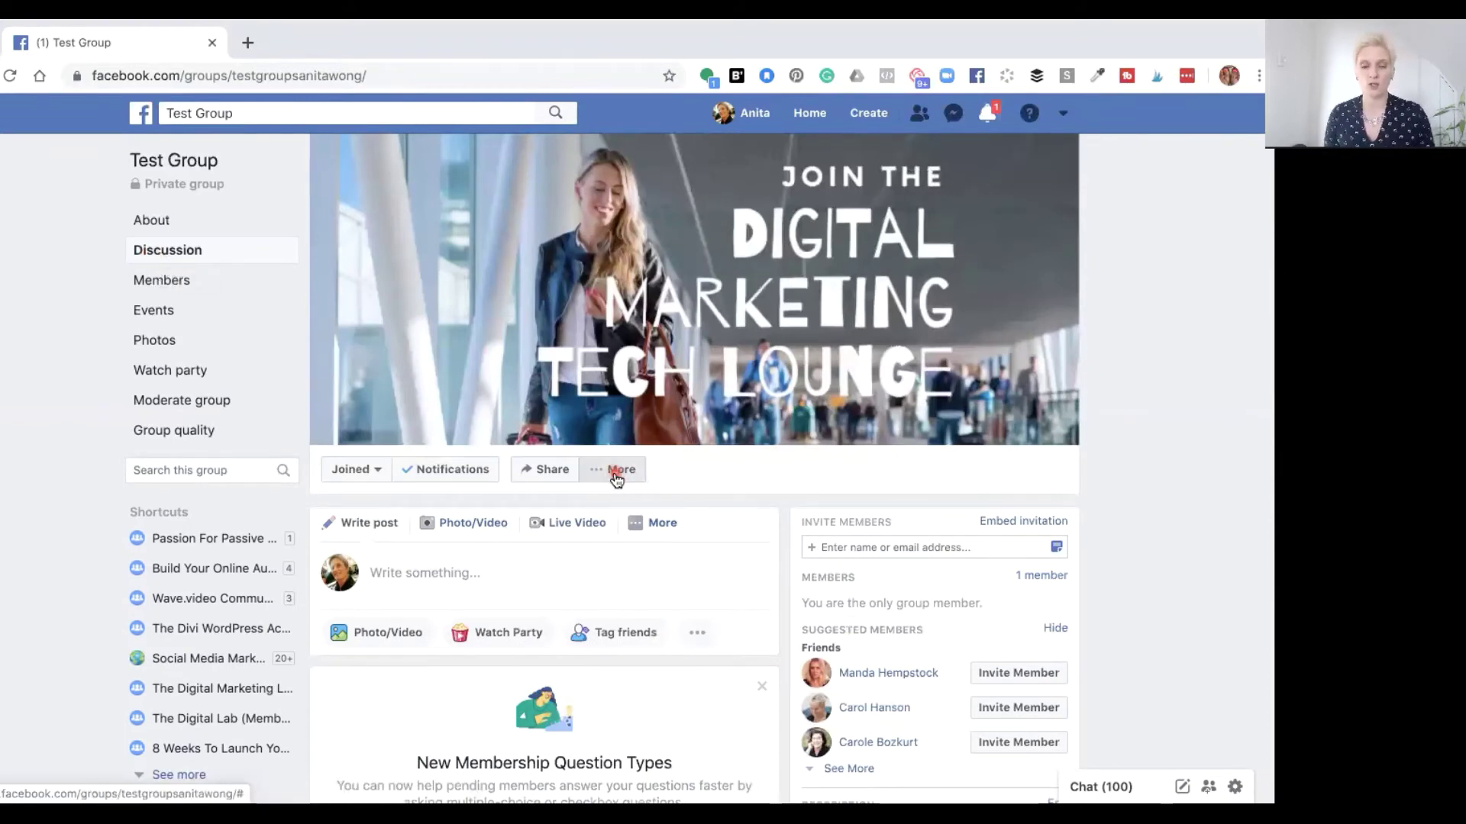
left_click(617, 569)
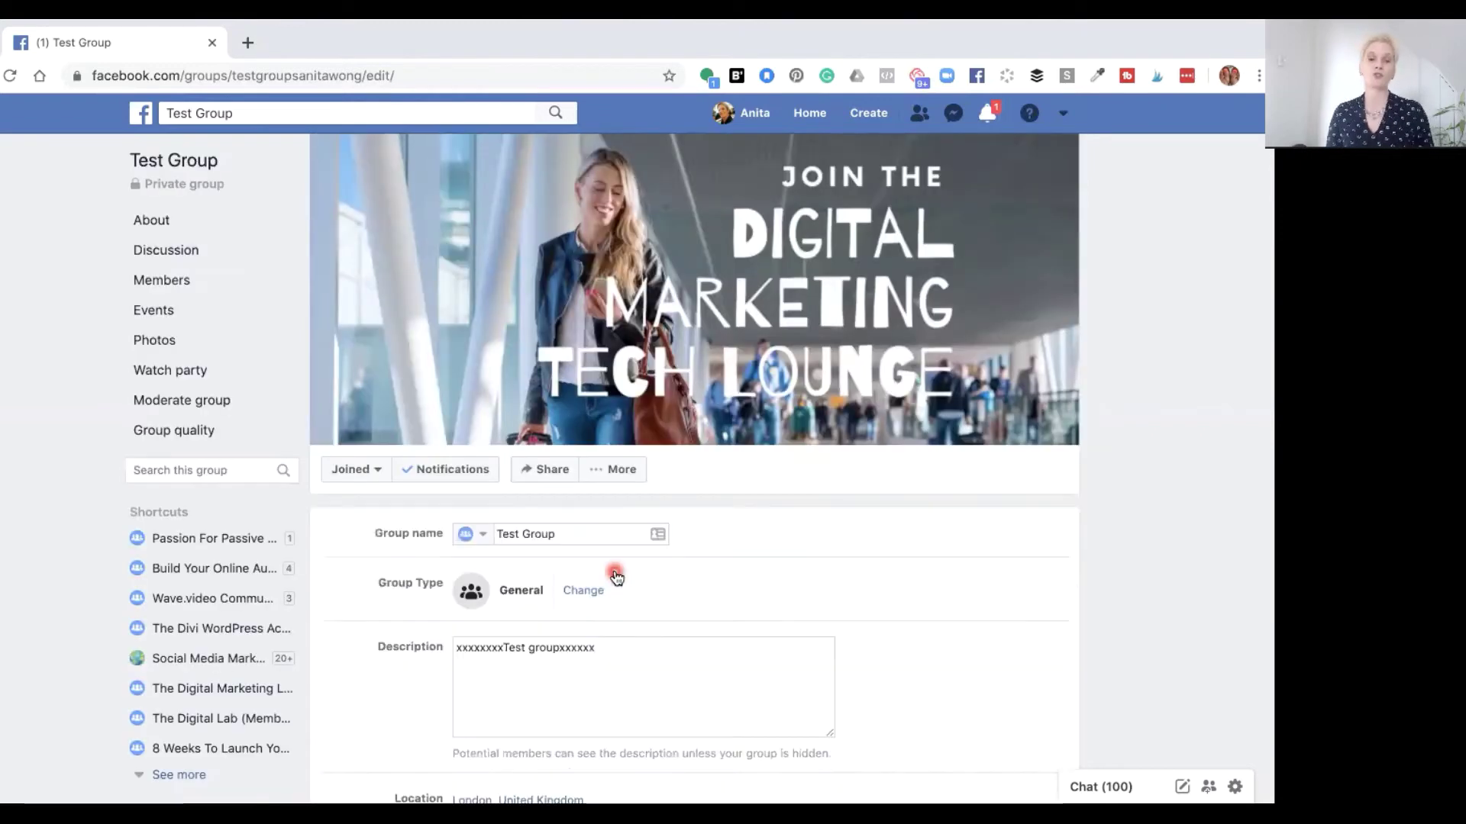
scroll(616, 578, "down", 2)
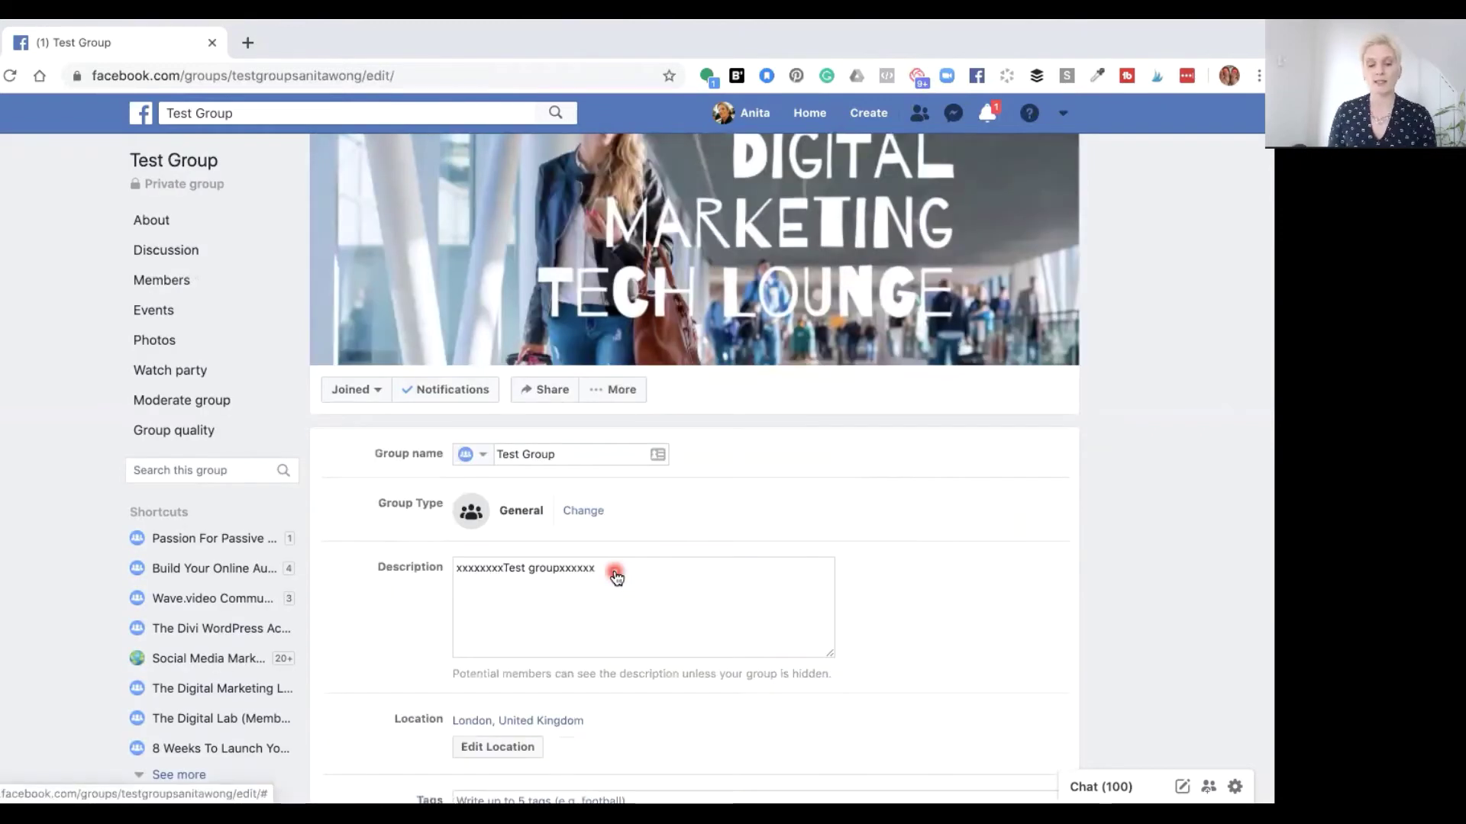
scroll(617, 578, "down", 10)
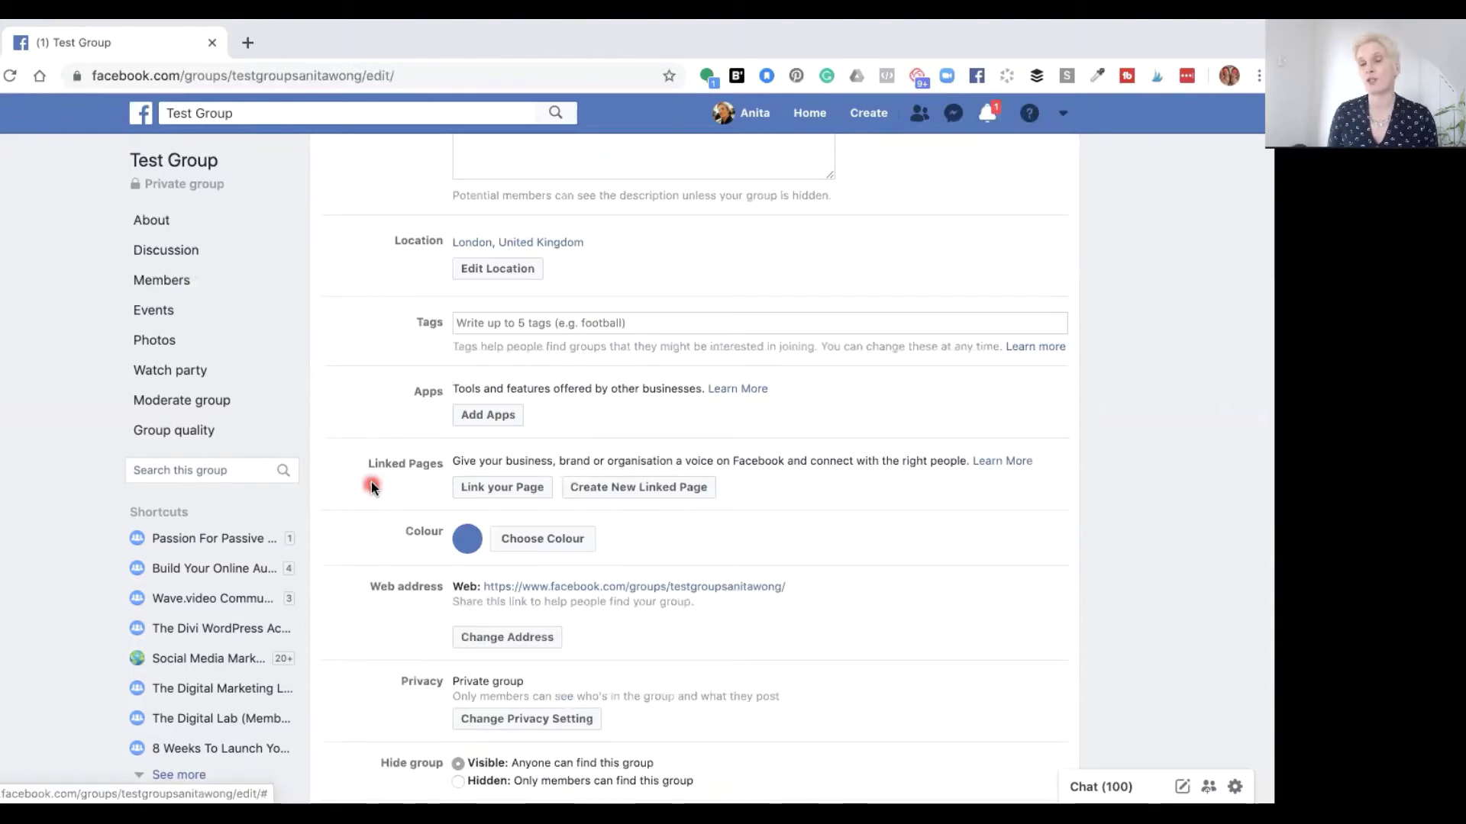
- Link the owner's Digital creator Page to Test Group and confirm with Link Page
left_click(502, 488)
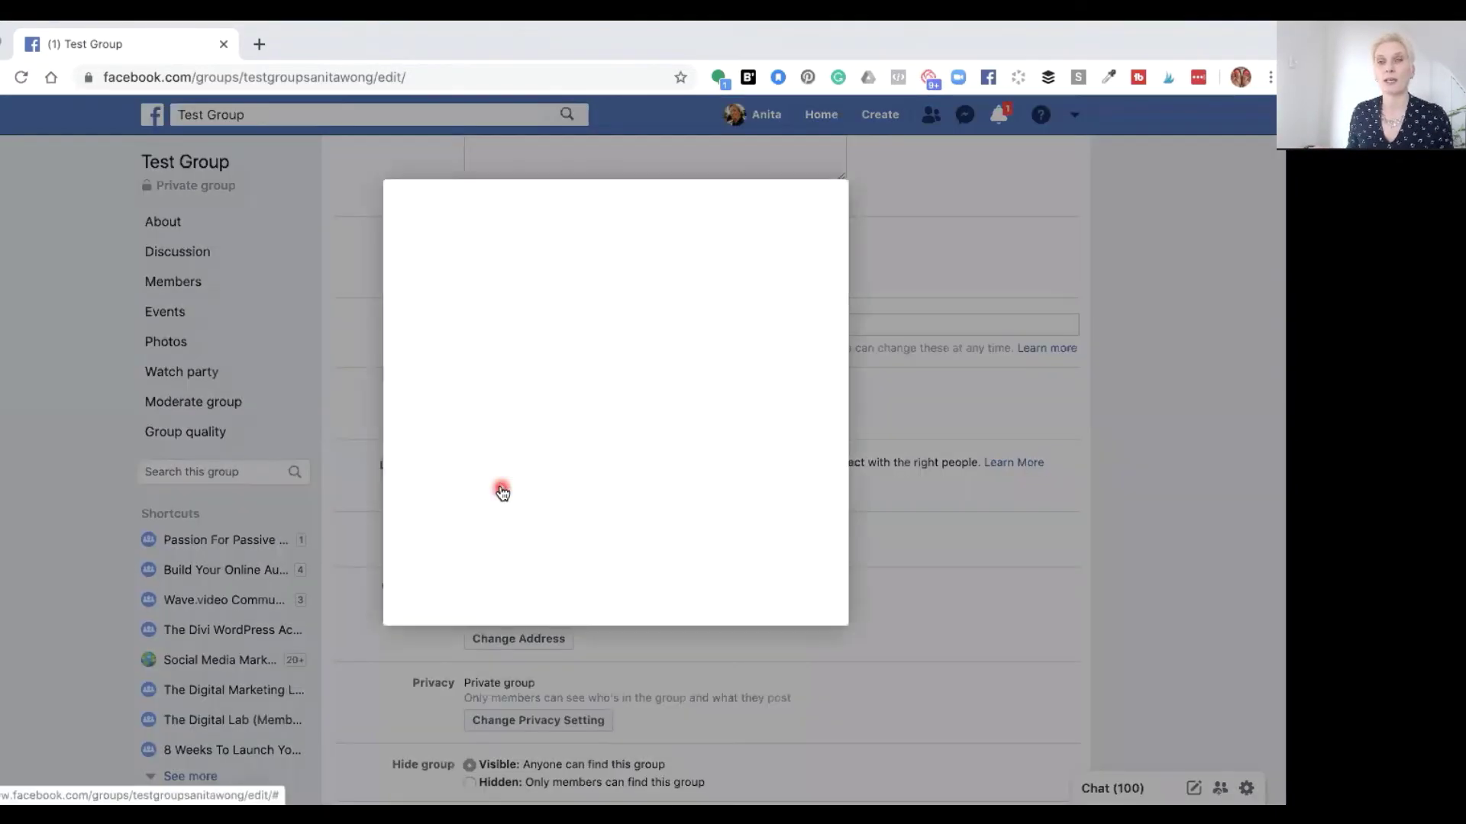
scroll(497, 489, "down", 7)
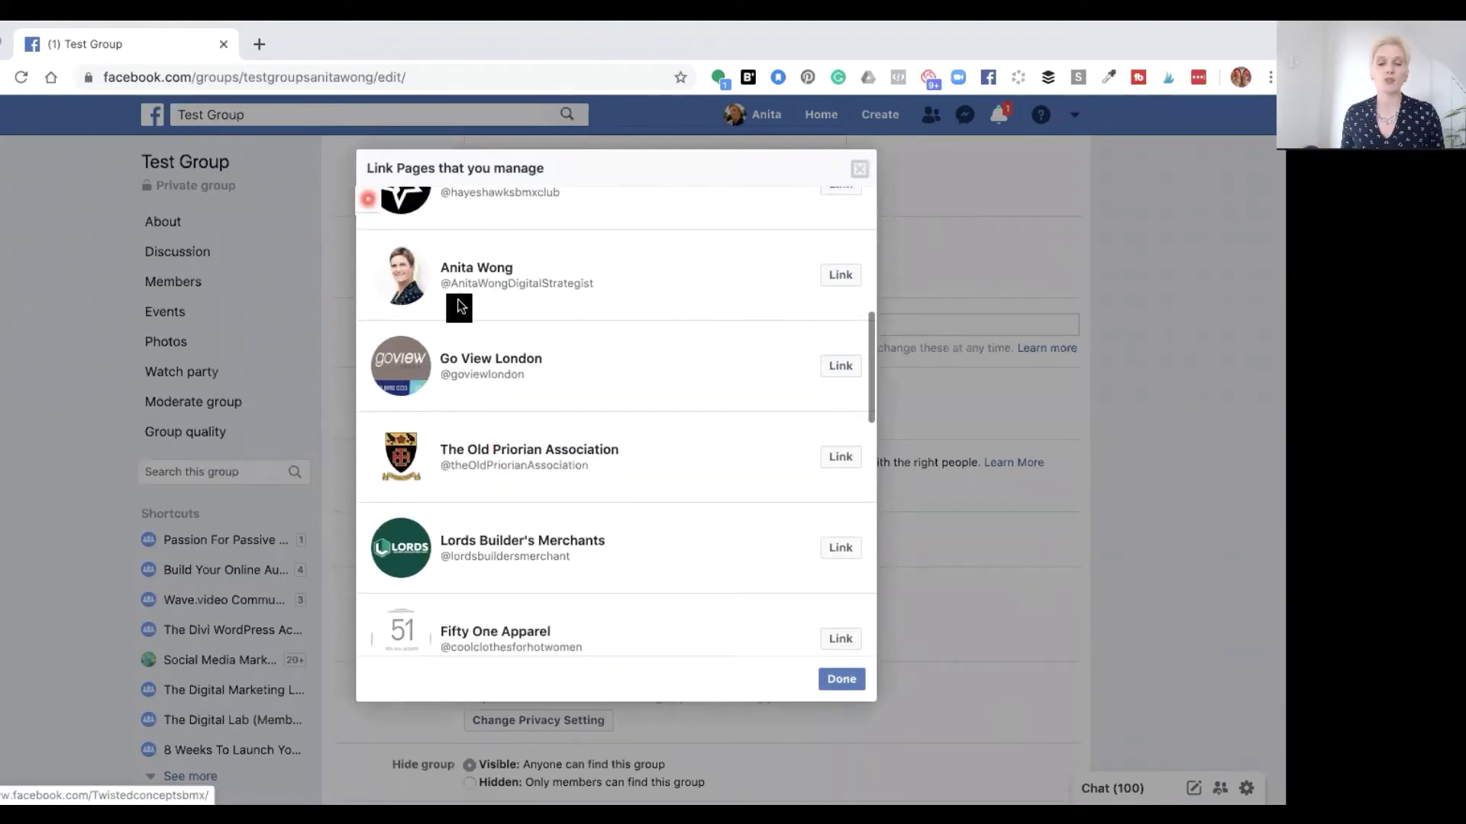
left_click(837, 279)
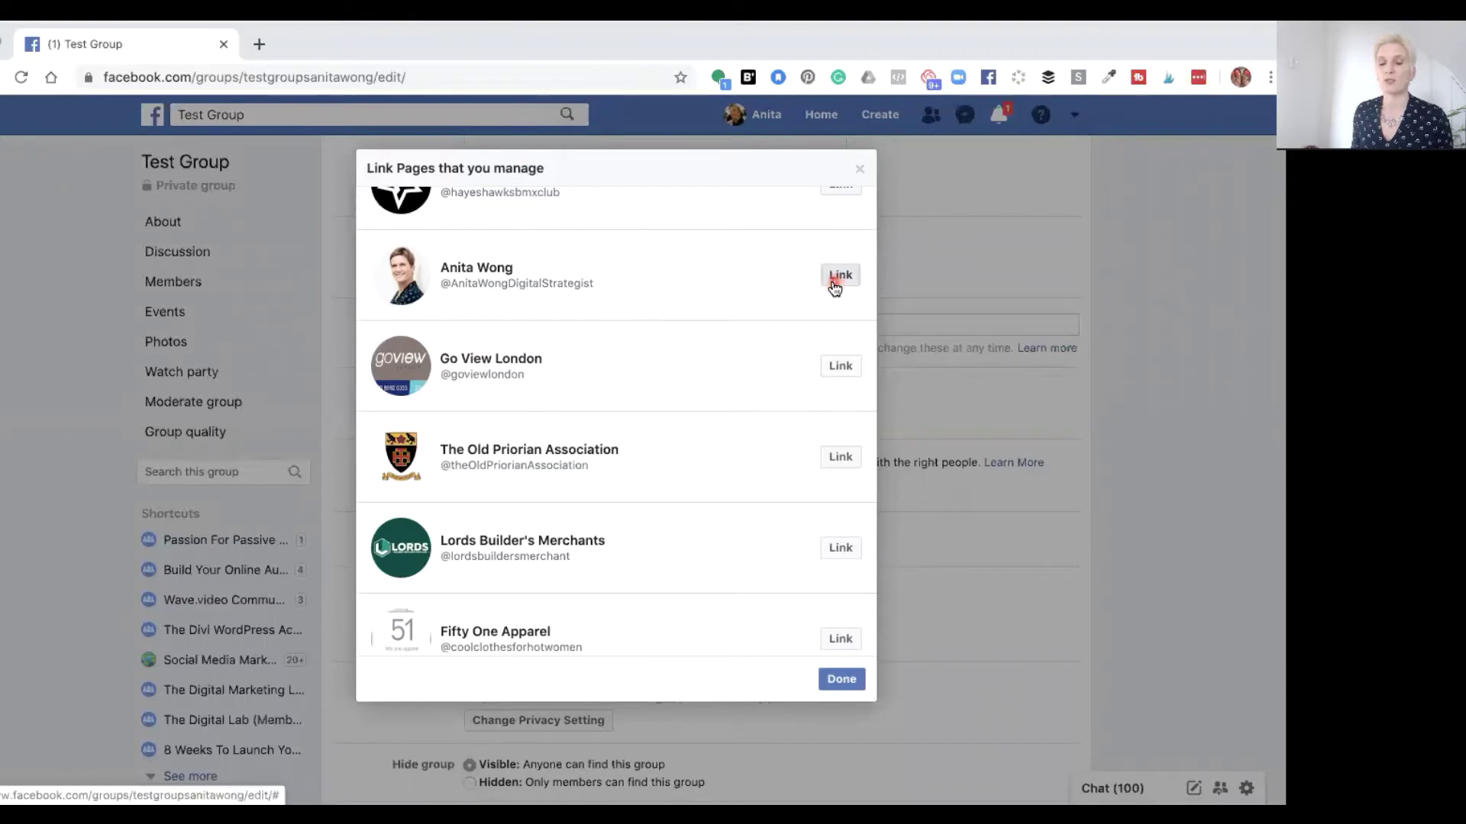
left_click(832, 281)
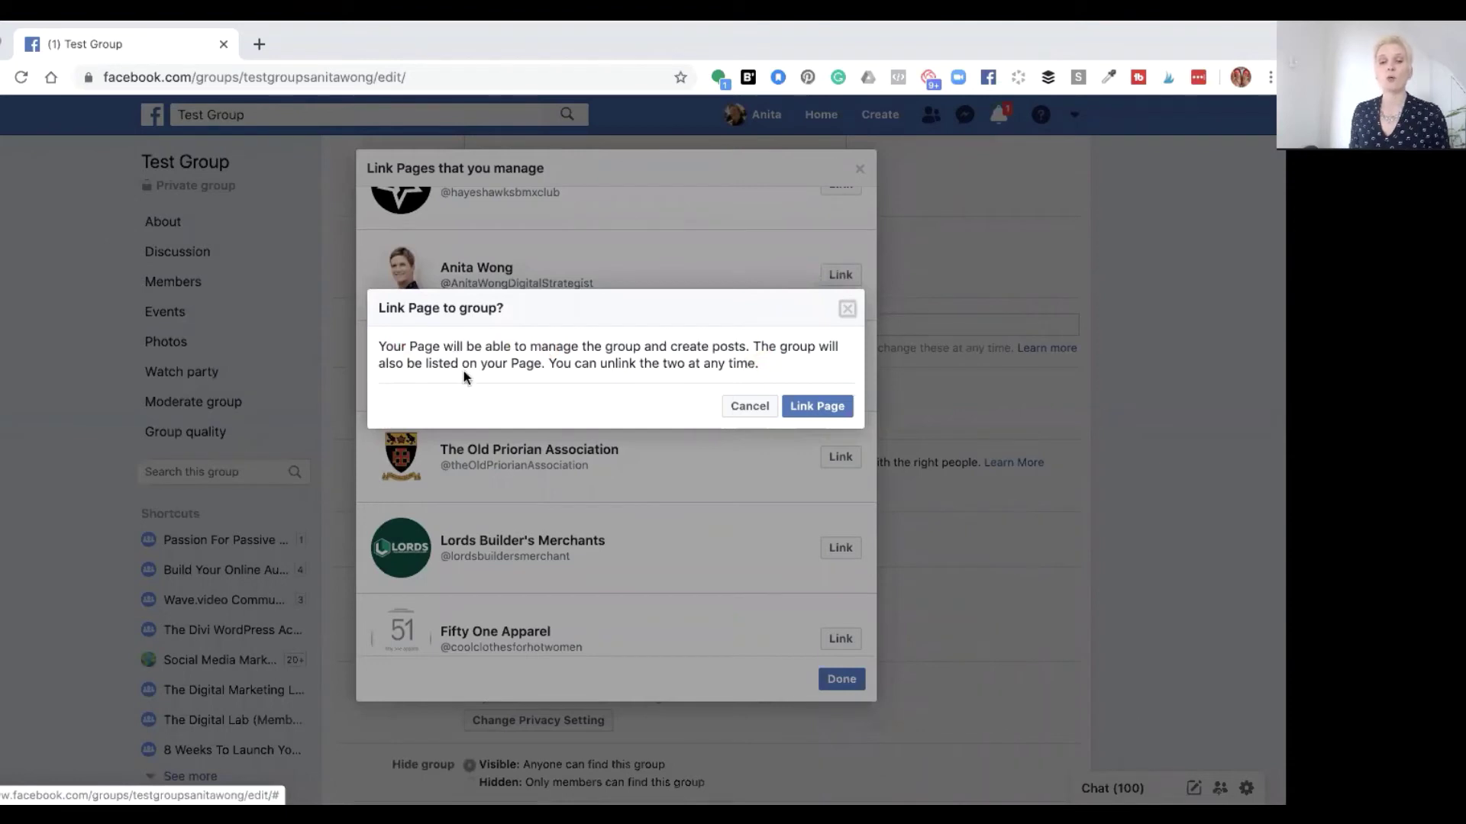
left_click(816, 407)
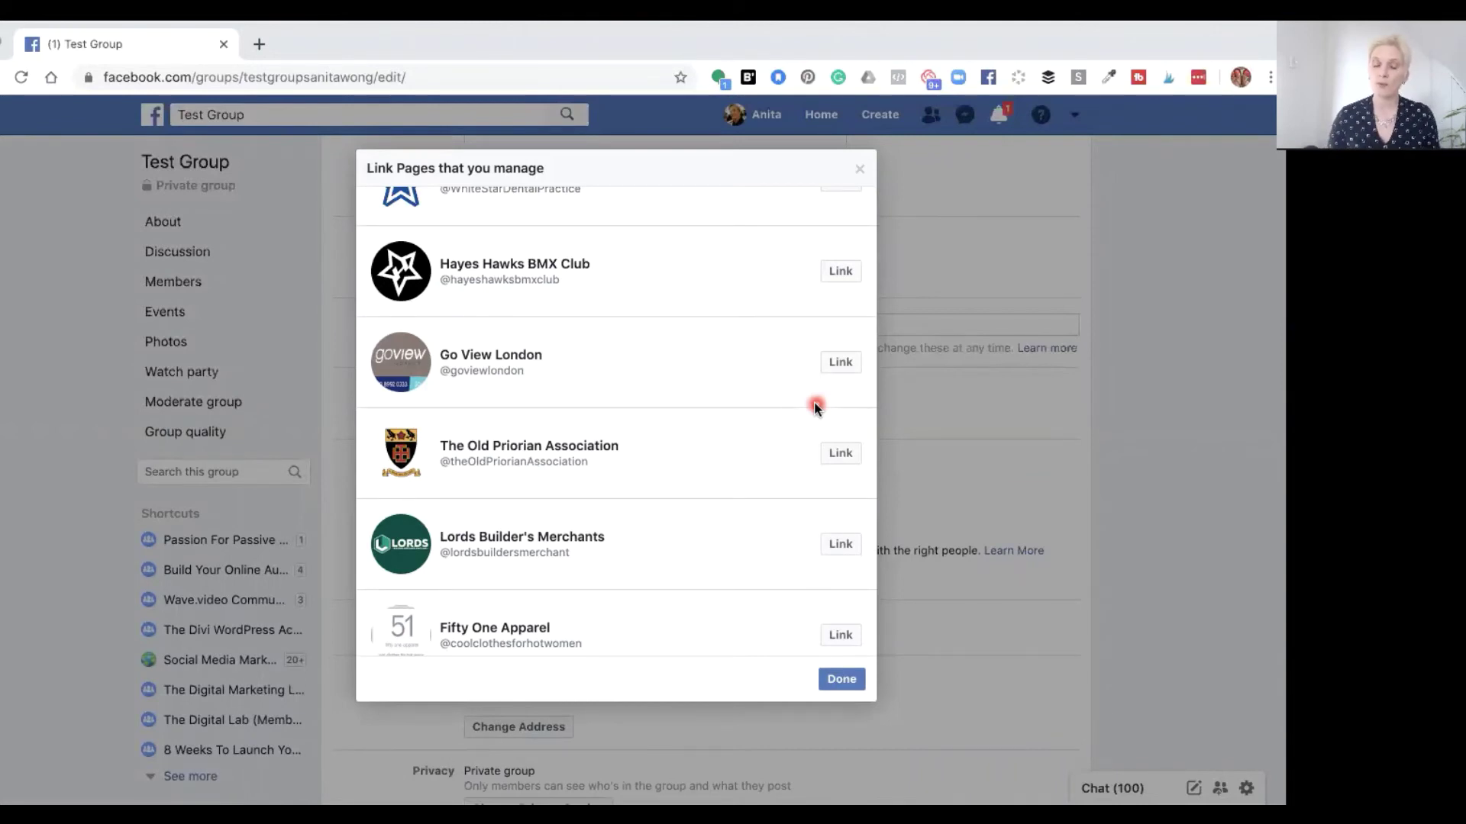
left_click(839, 681)
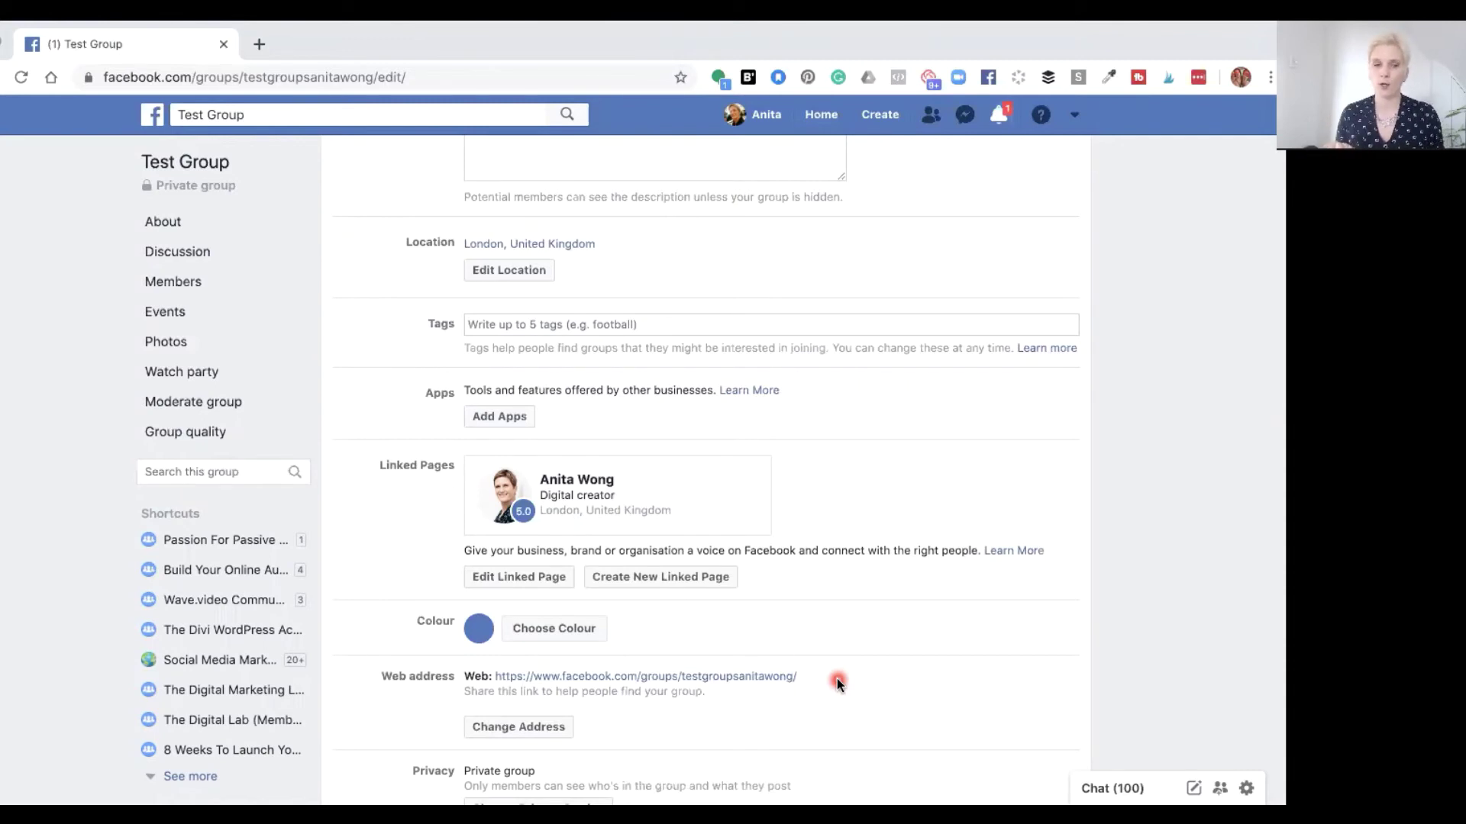
- Return to the Discussion feed, which now shows the group run by the linked Page
left_click(167, 258)
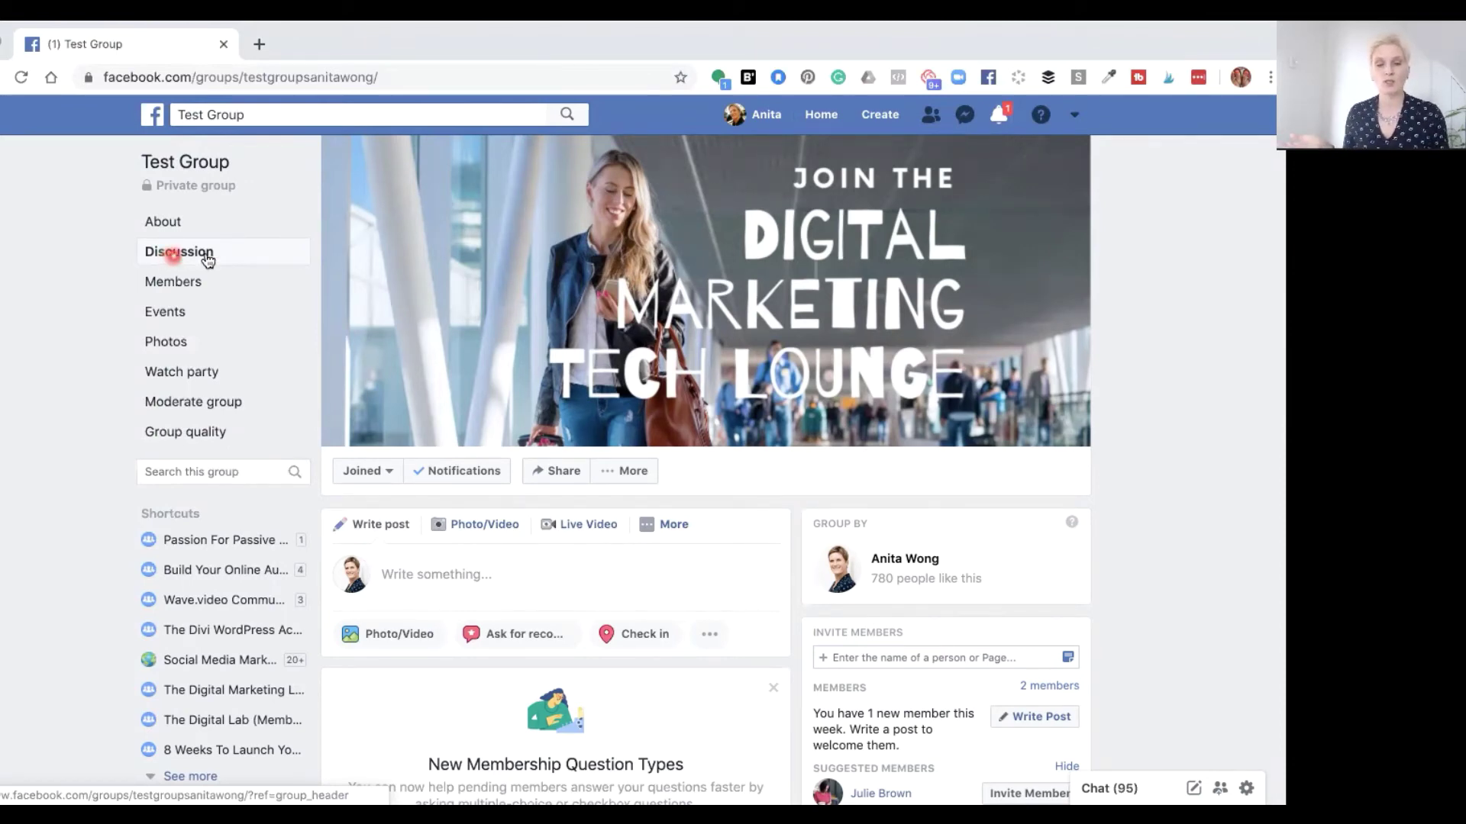
- Open the linked Page, find Test Group in its Groups tab, and reopen the group
left_click(898, 561)
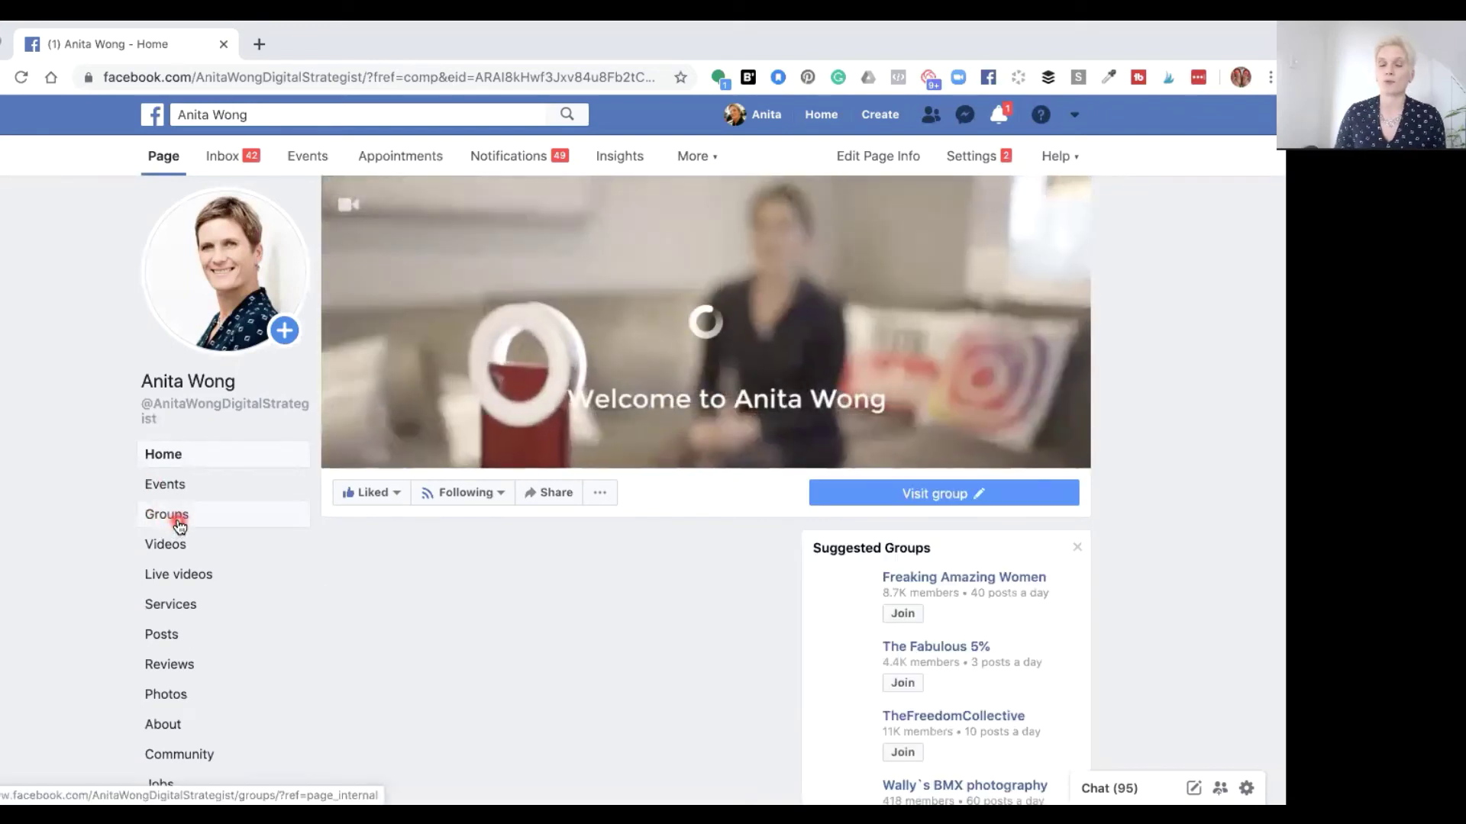
left_click(177, 517)
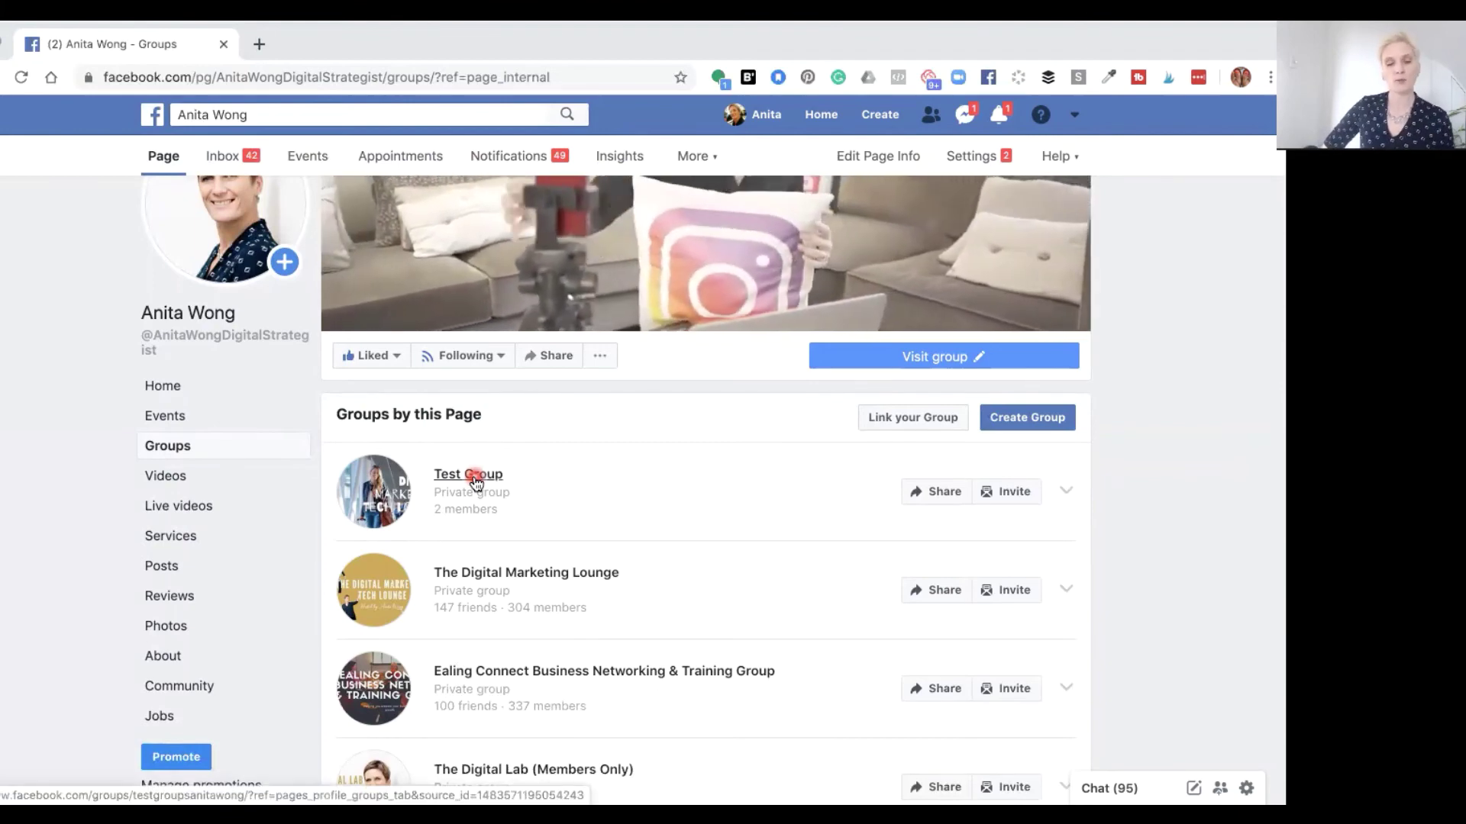
left_click(475, 481)
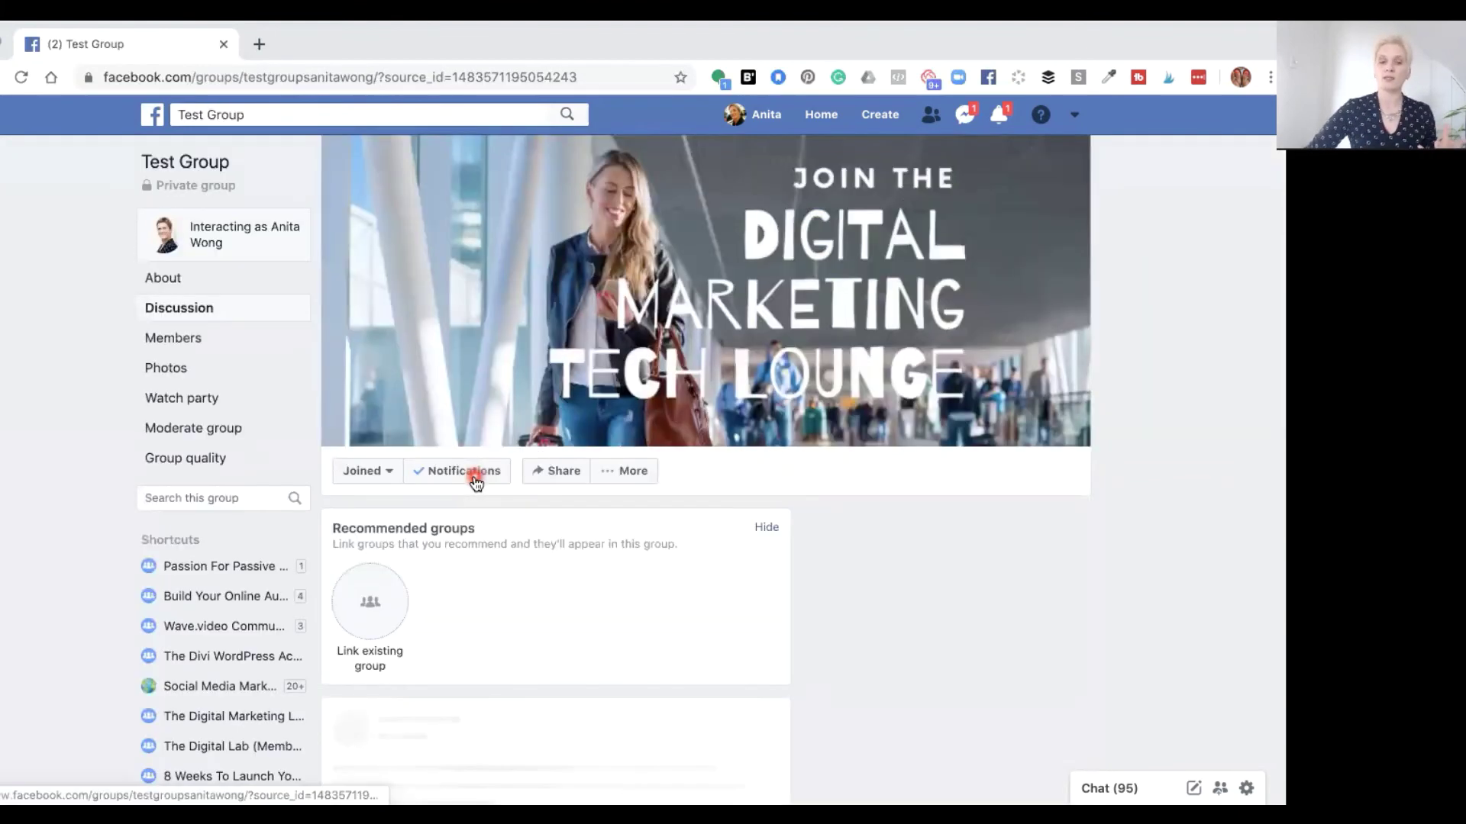